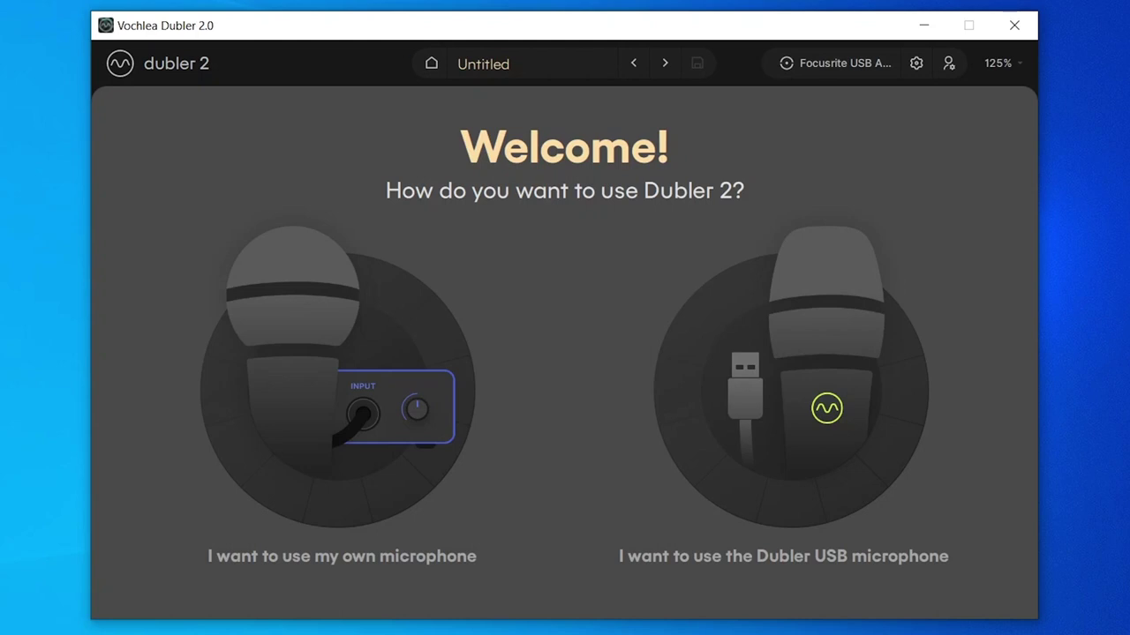
Choose your own microphone and start calibration, moving past the intro to audio input selection
click(372, 455)
click(753, 443)
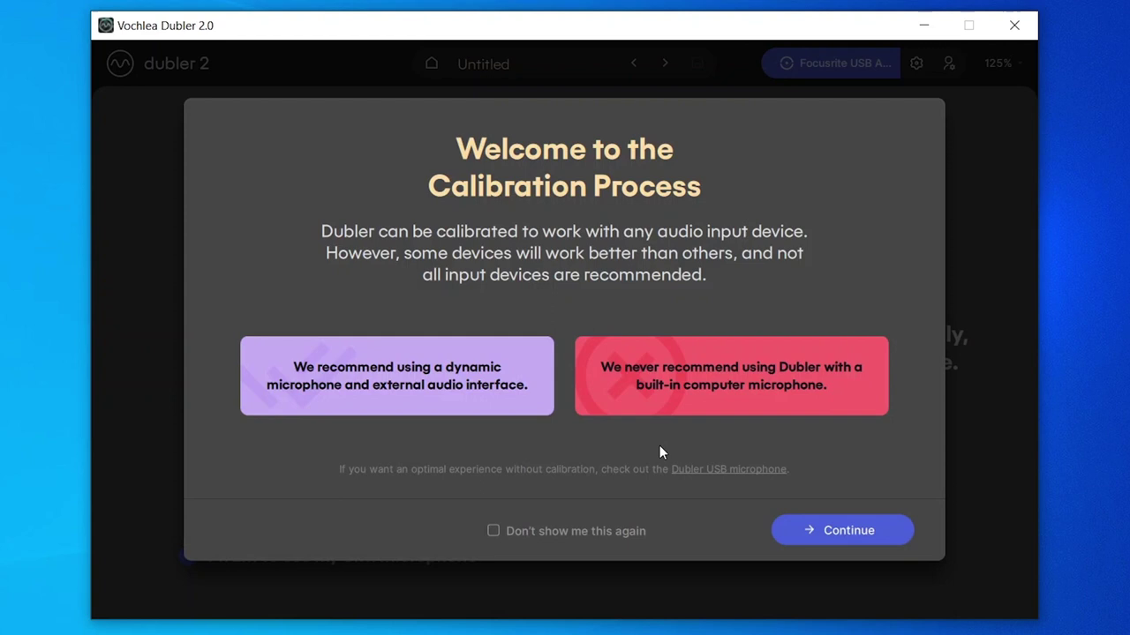
click(857, 524)
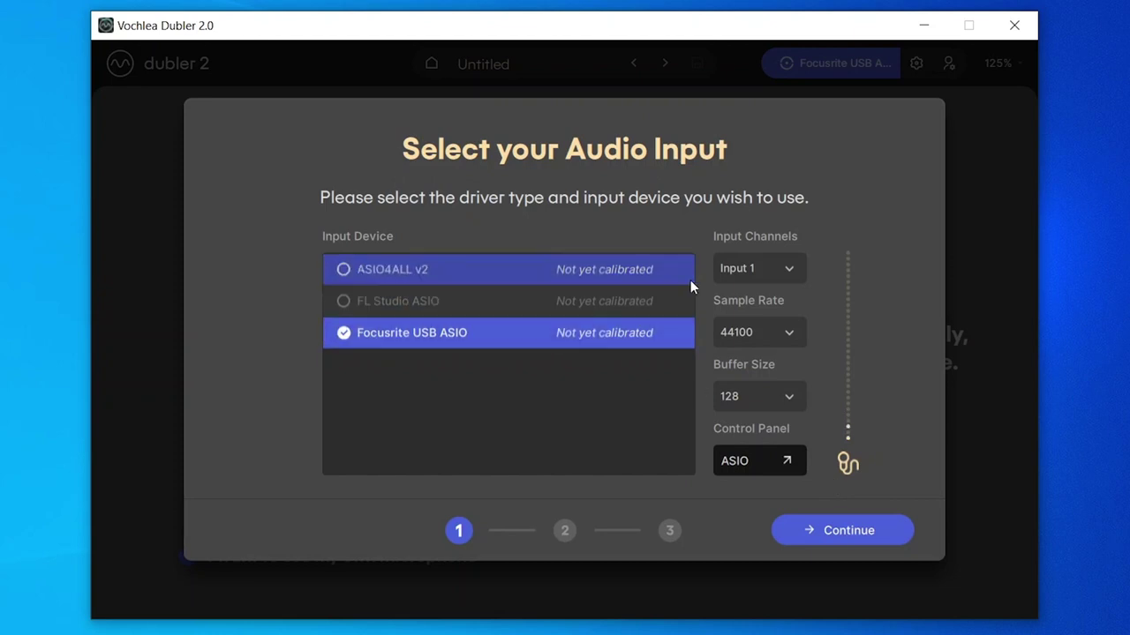
Keep Input 1 as the Focusrite USB ASIO input channel and advance to input gain
click(777, 274)
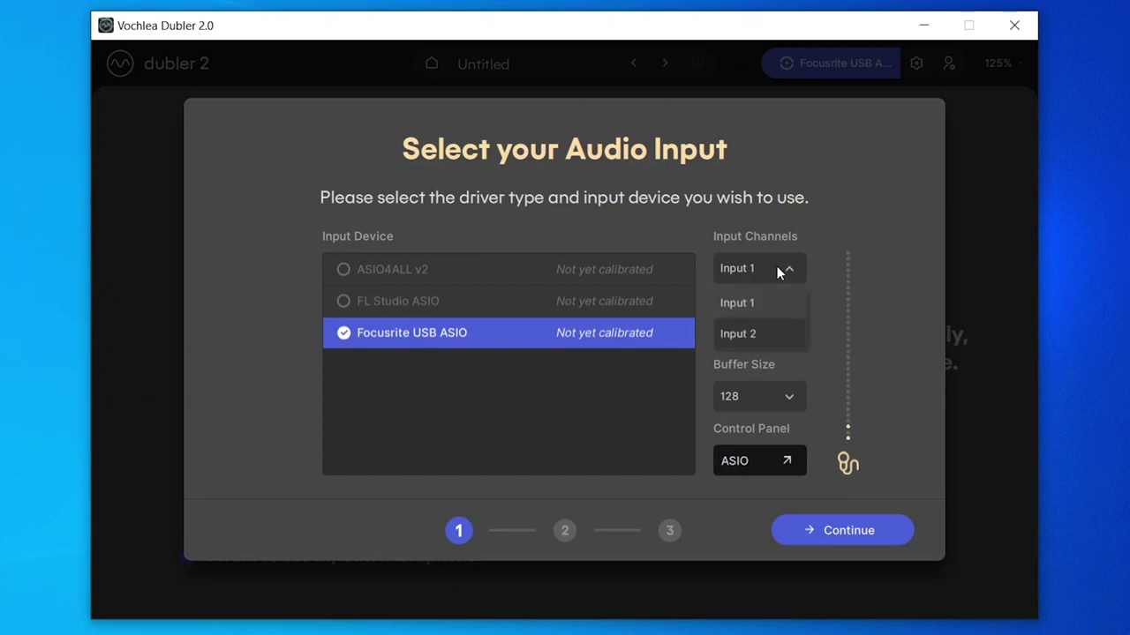
click(777, 267)
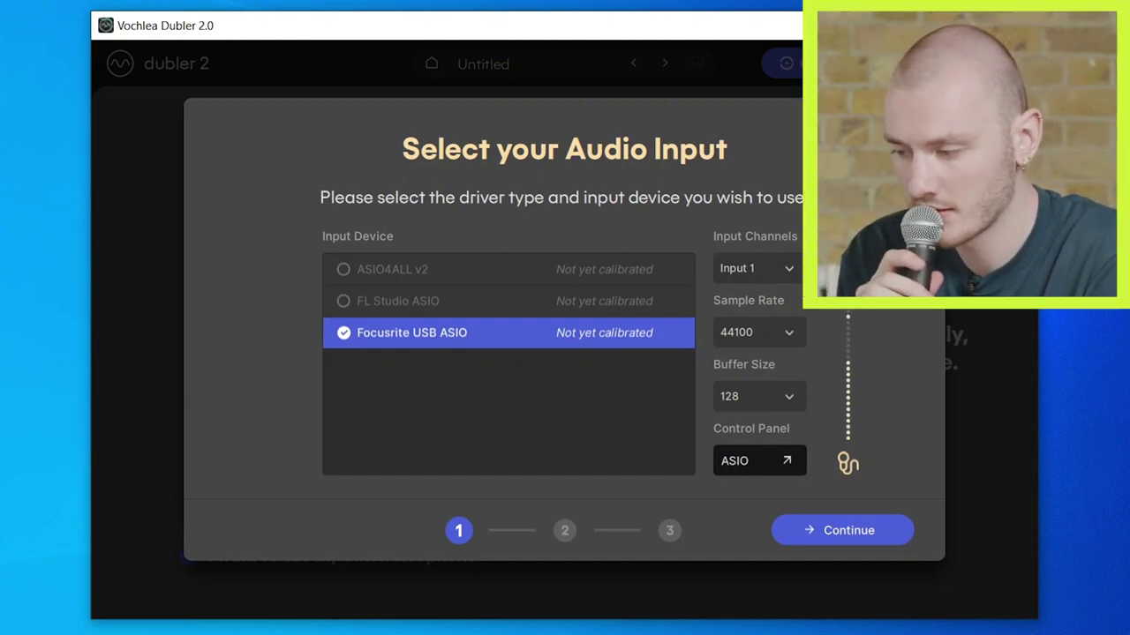
click(796, 272)
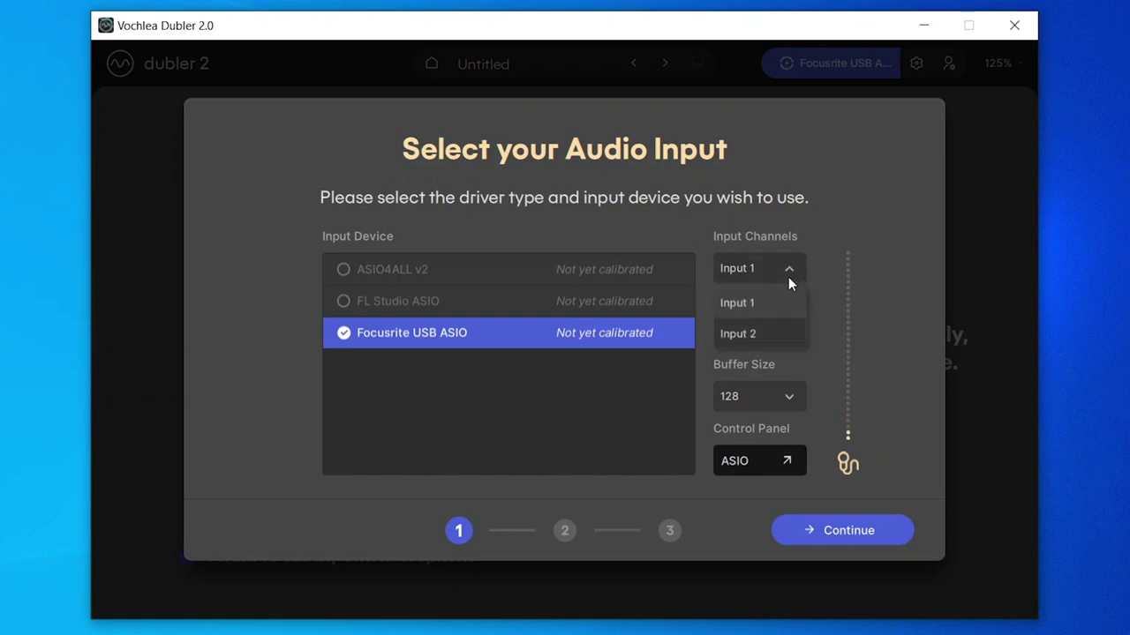
click(788, 274)
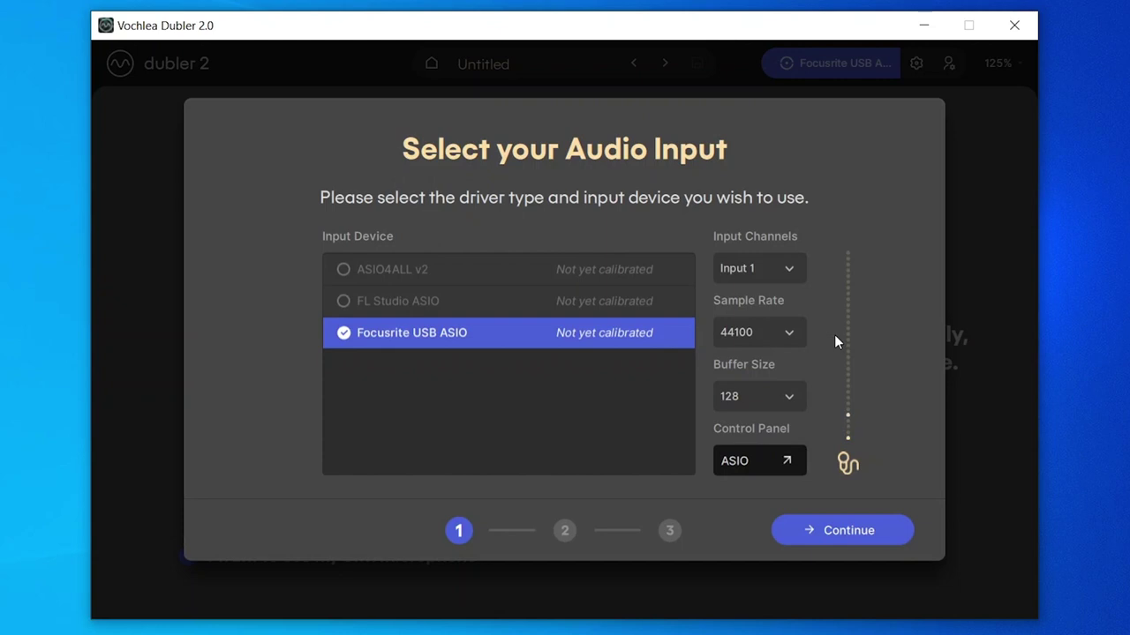
click(830, 528)
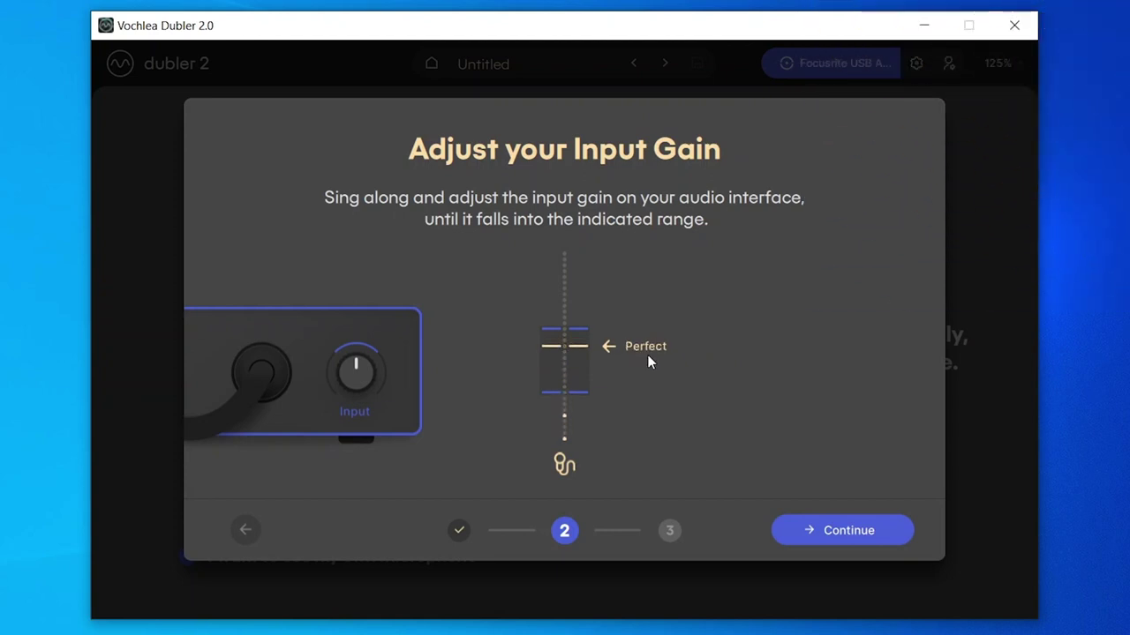
Continue past input gain, then finish mic calibration to reach Your Profiles
click(814, 530)
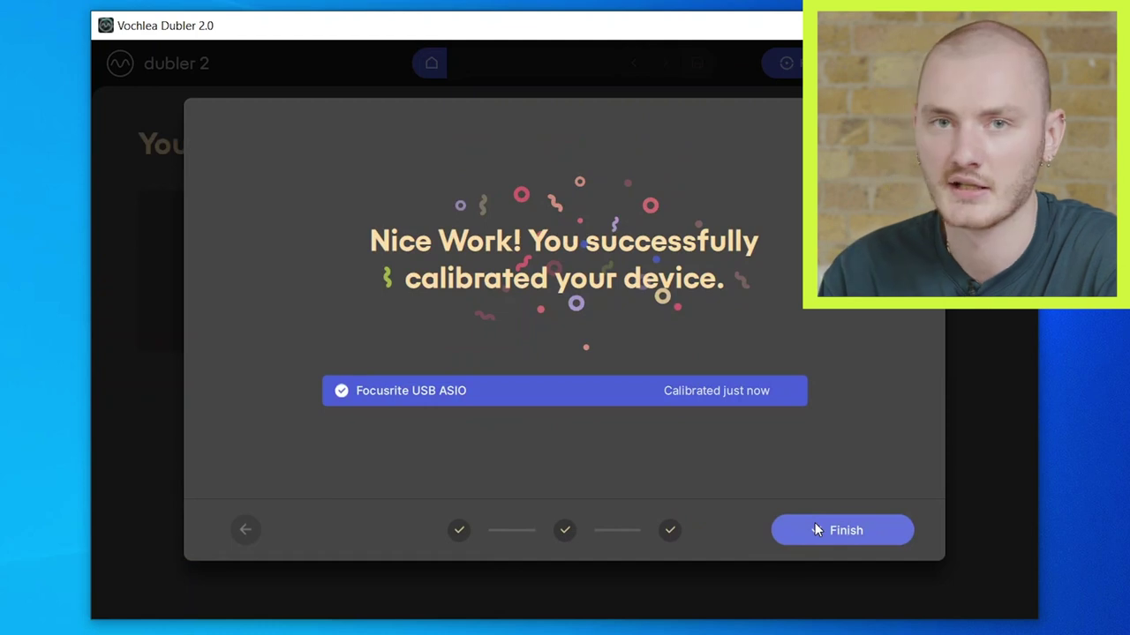
click(814, 523)
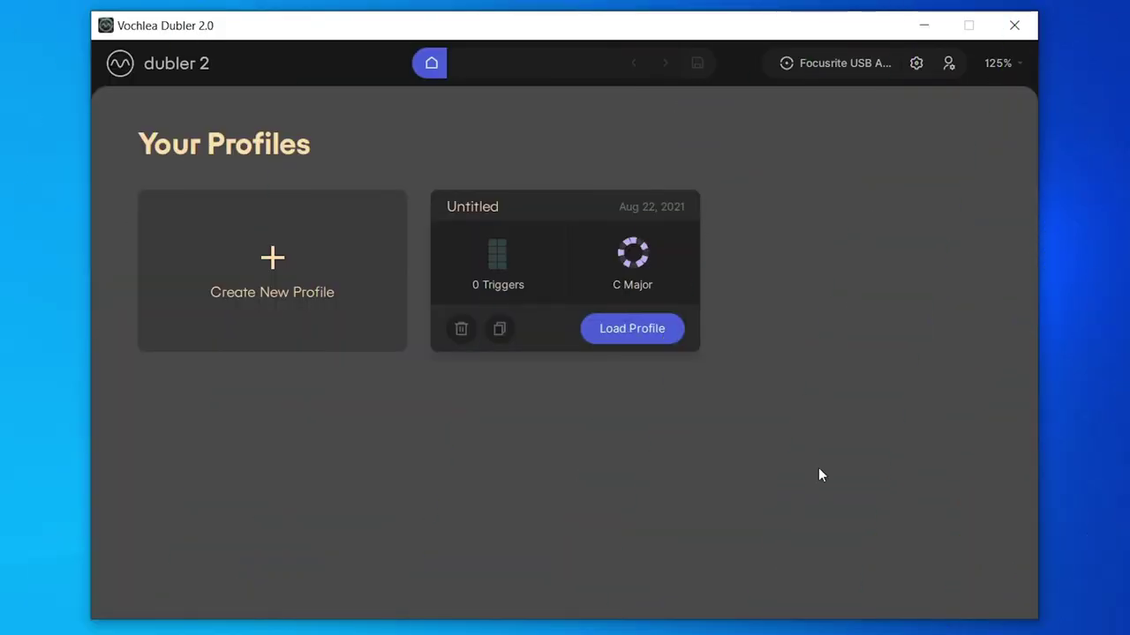
Load the Untitled profile and open its Audio Device Settings
click(562, 277)
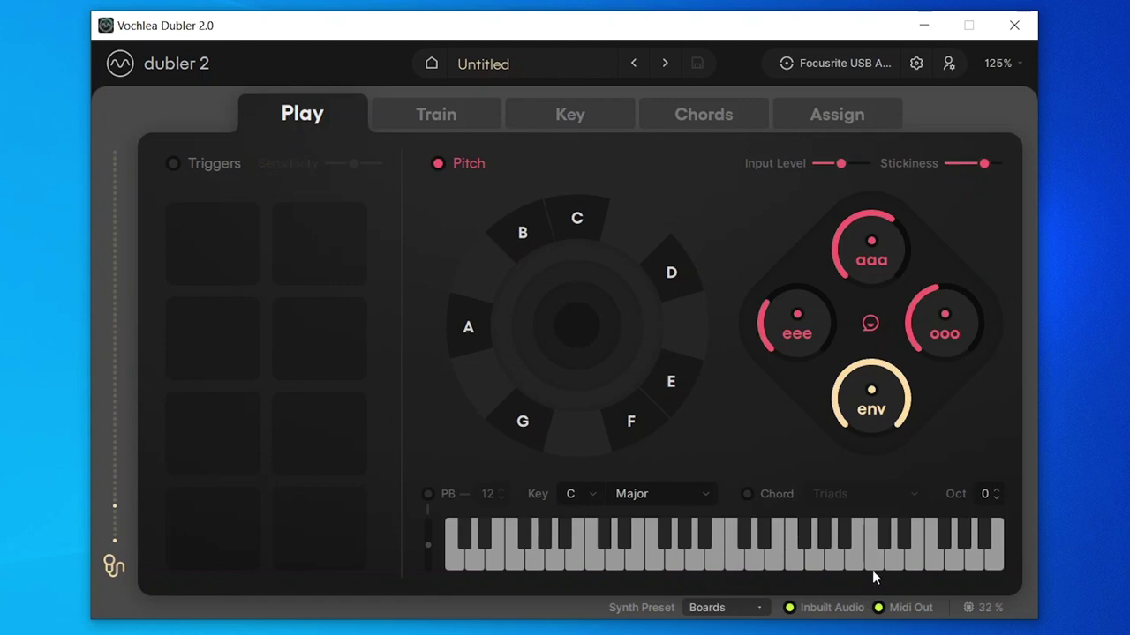
click(916, 64)
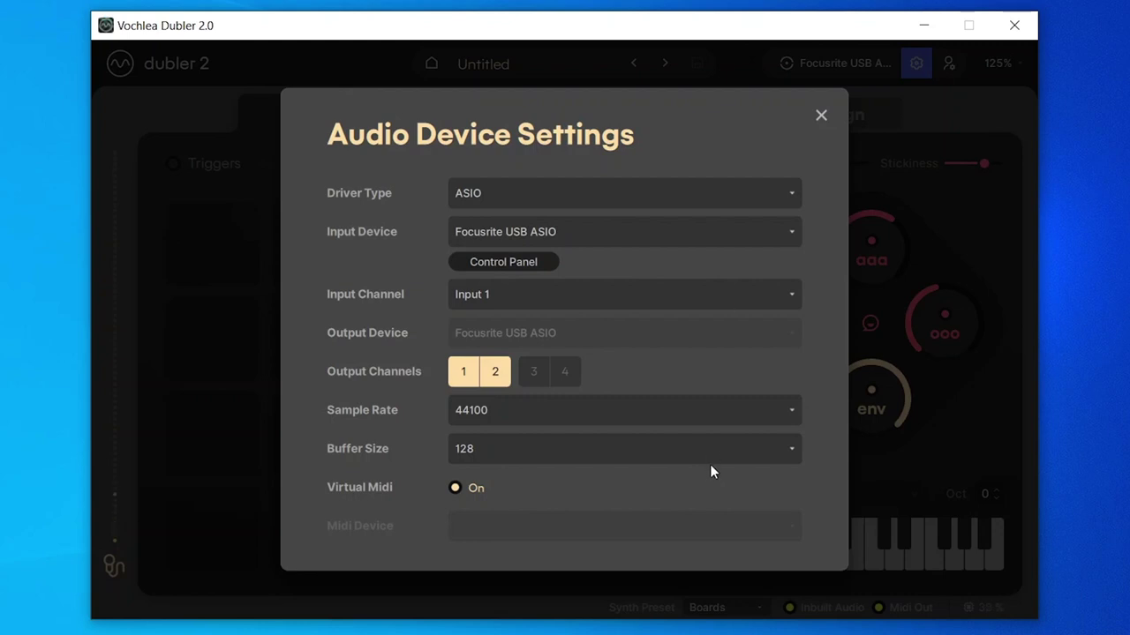
Close Audio Device Settings and toggle Inbuilt Audio on the Play page
click(819, 115)
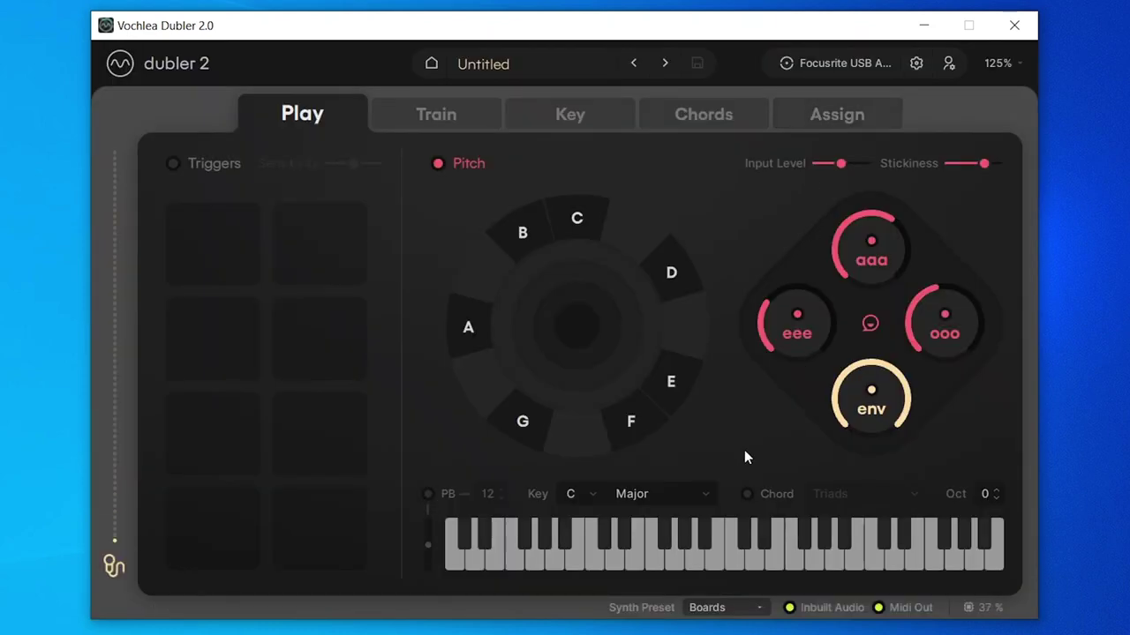
click(788, 607)
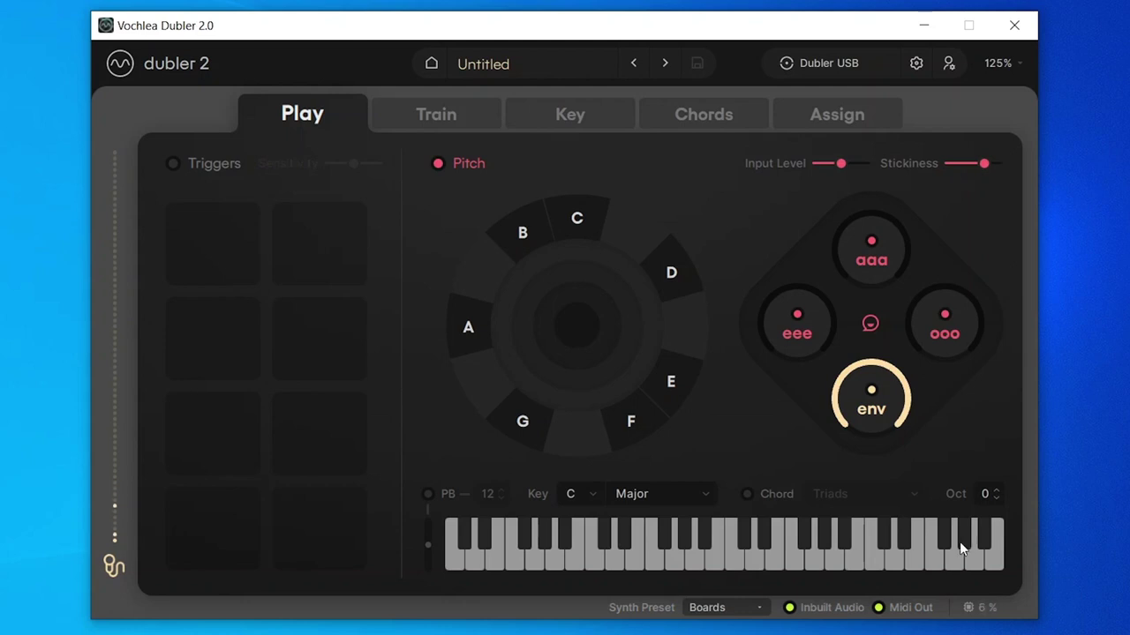
Reopen Audio Device Settings and keep Focusrite USB ASIO as the output device
click(916, 62)
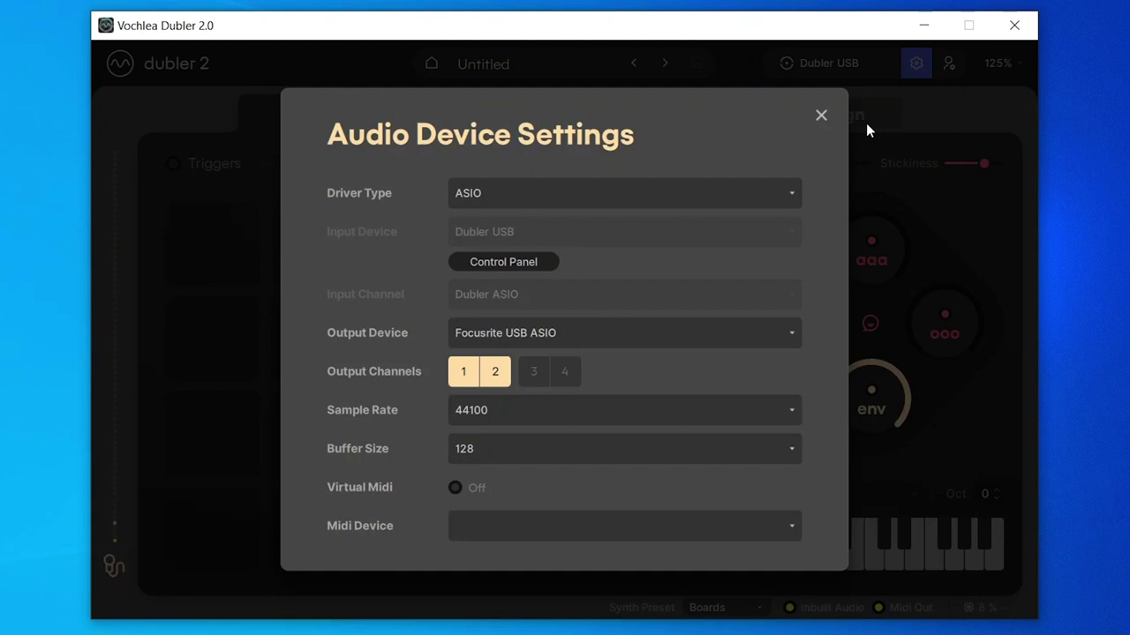
click(717, 326)
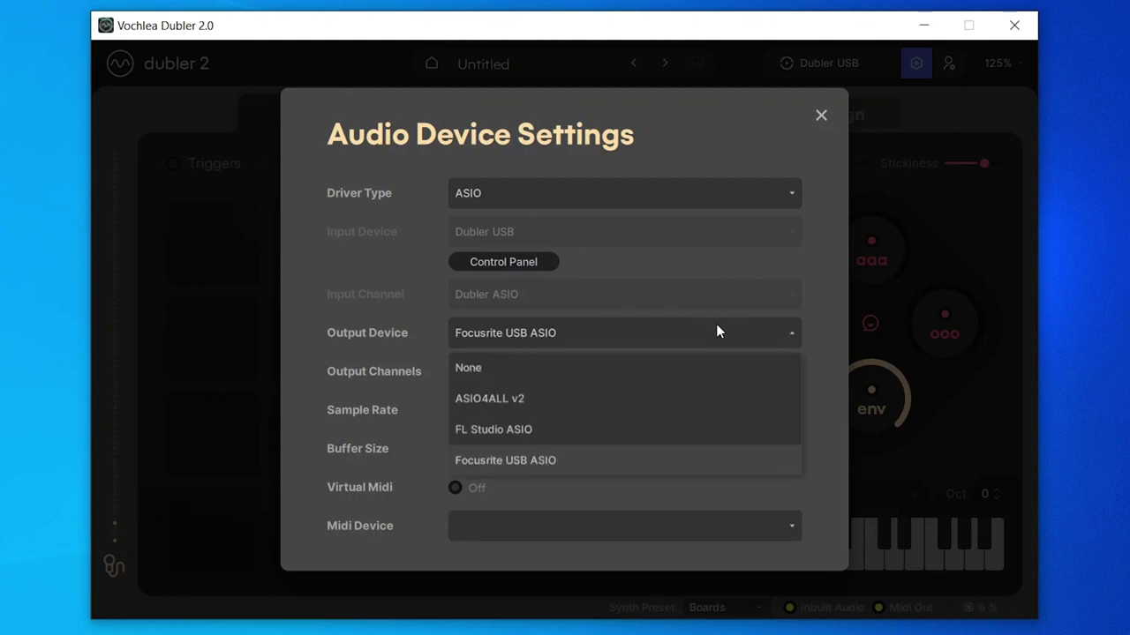
click(706, 460)
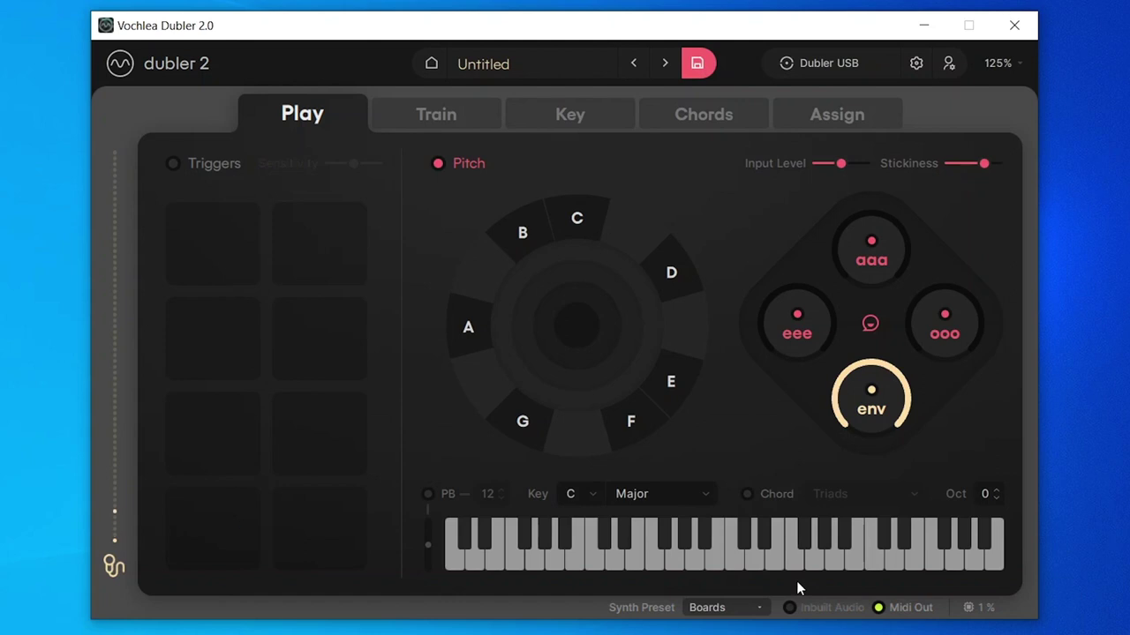
click(789, 607)
Set the output device to None and close Audio Device Settings
click(916, 64)
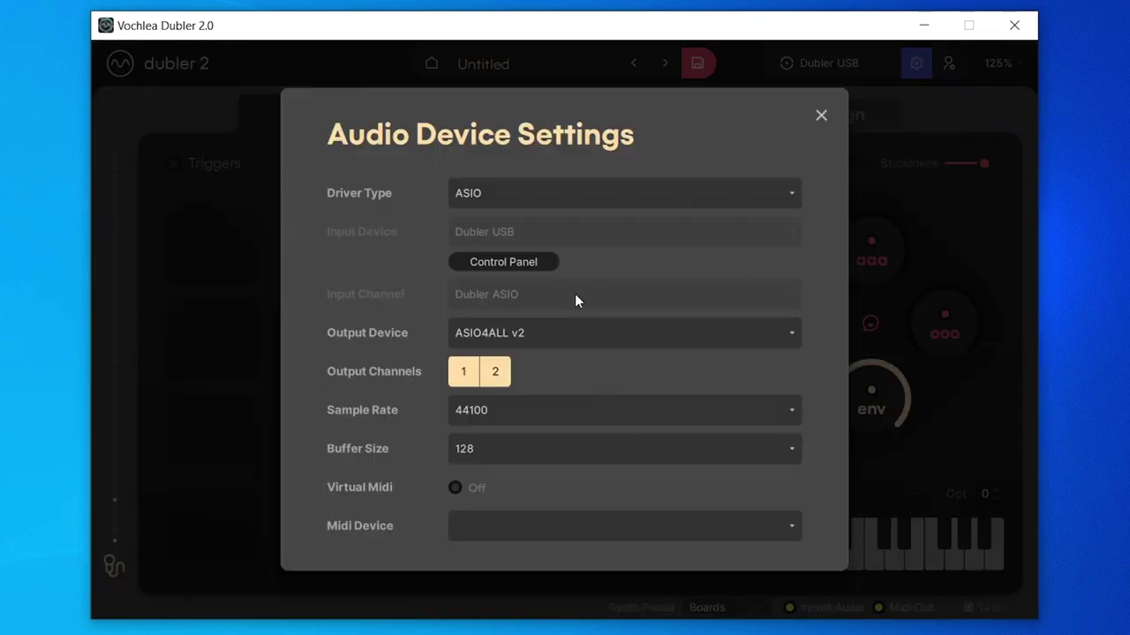
click(557, 331)
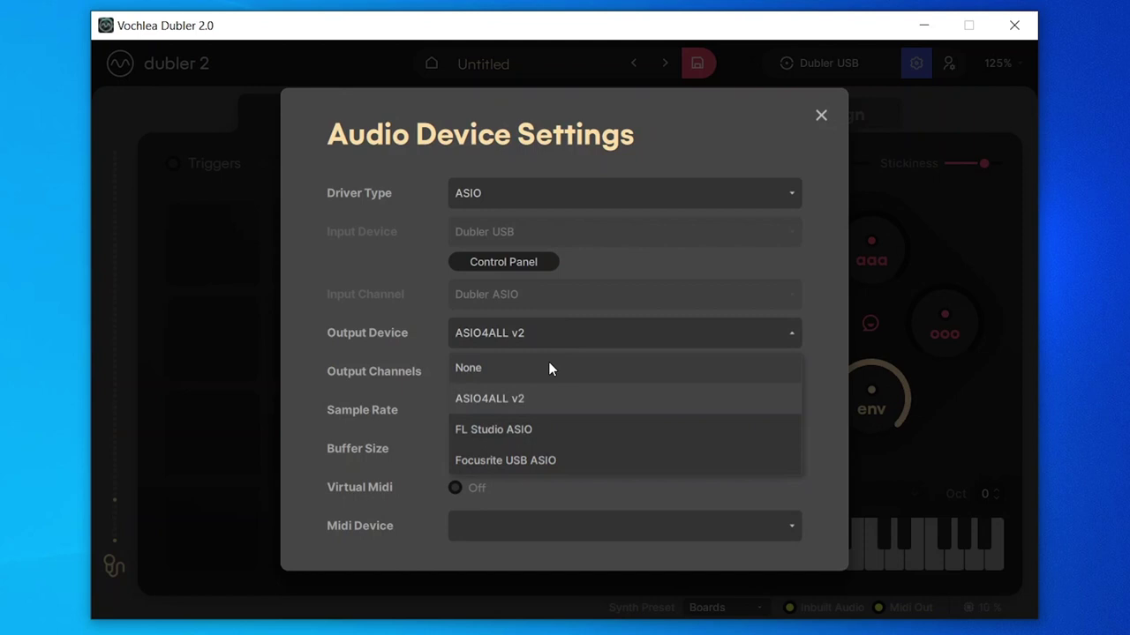
click(549, 369)
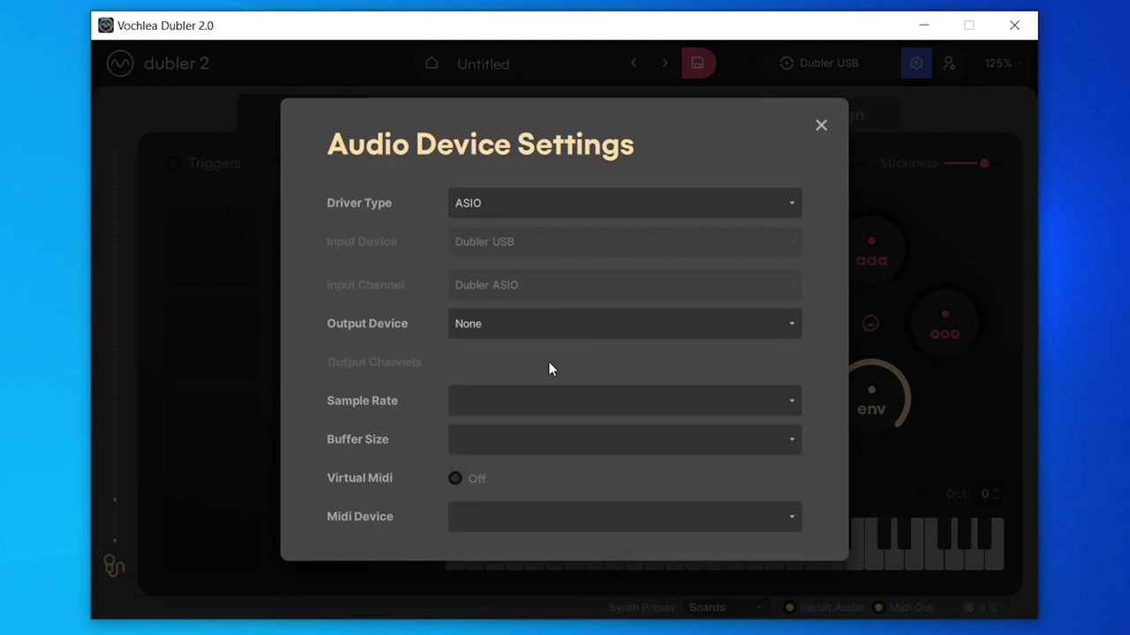
click(819, 126)
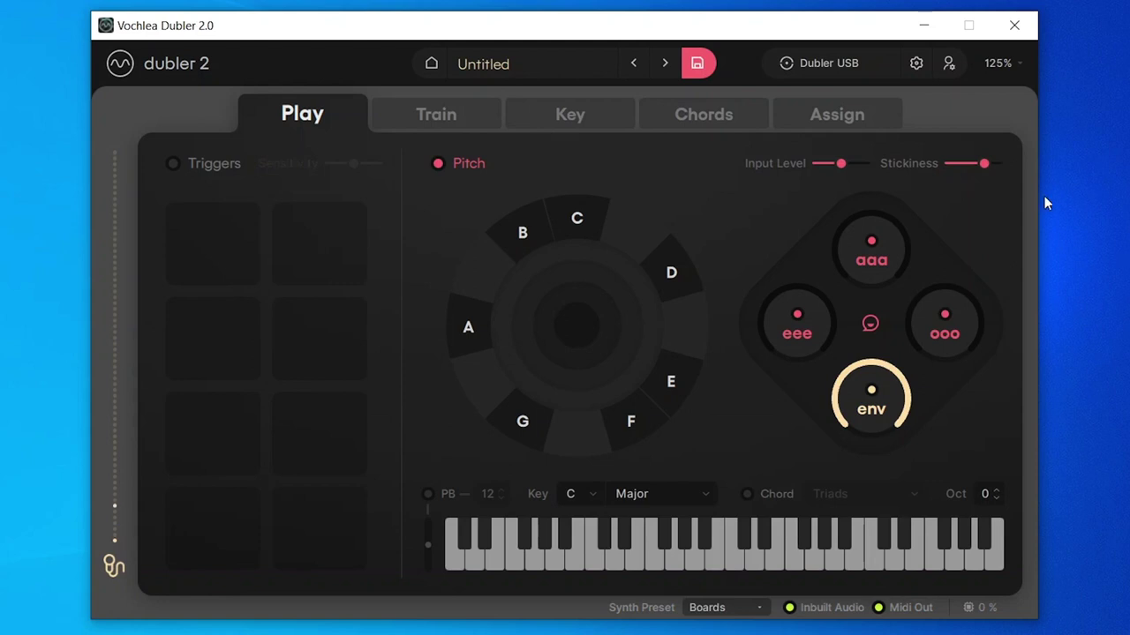
Select ASIO4ALL v2 as output device and open its Control Panel
click(916, 65)
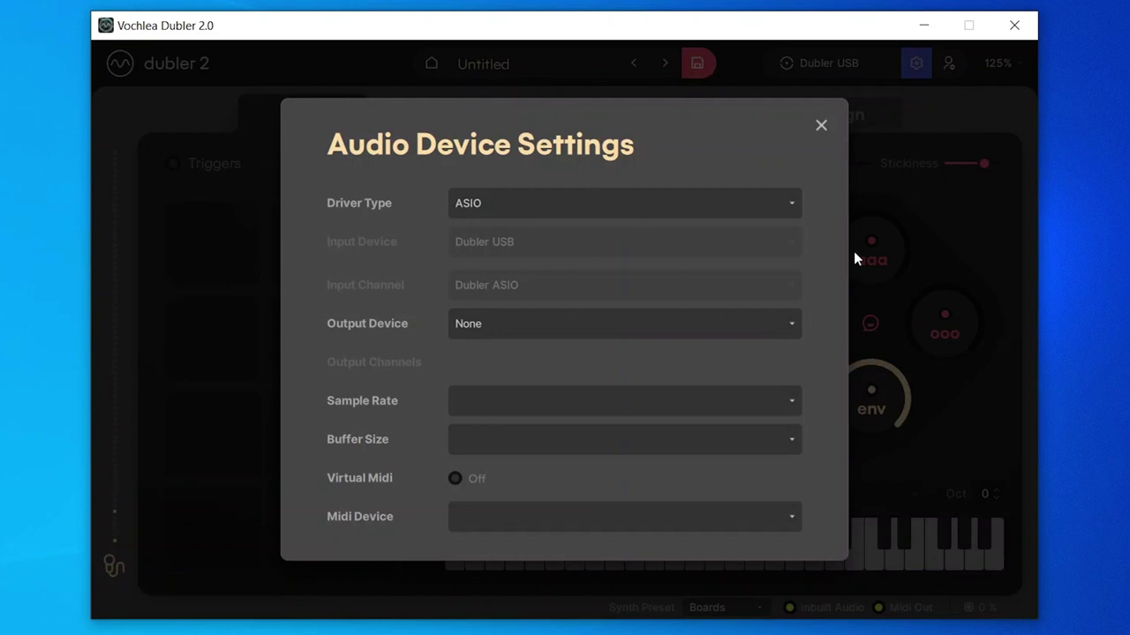
click(785, 326)
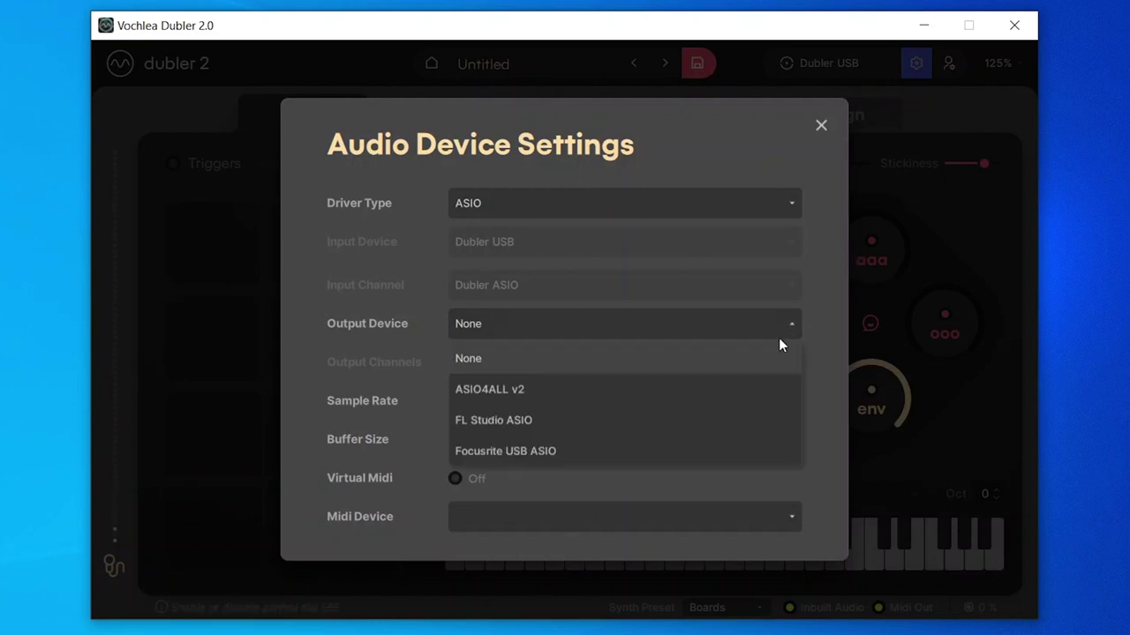
click(754, 383)
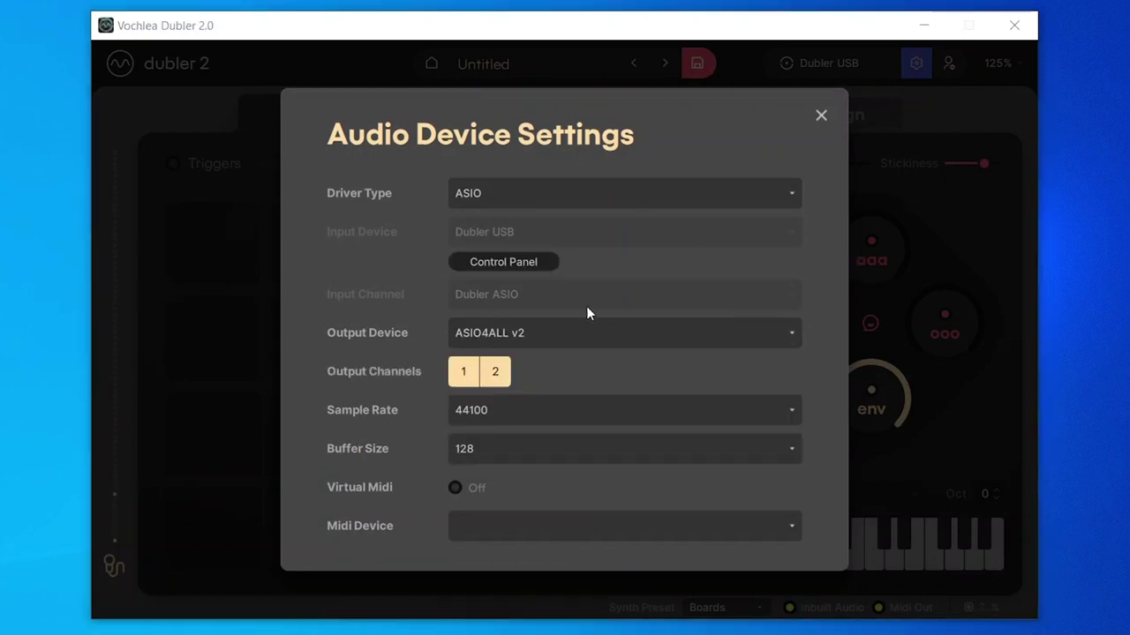
click(525, 259)
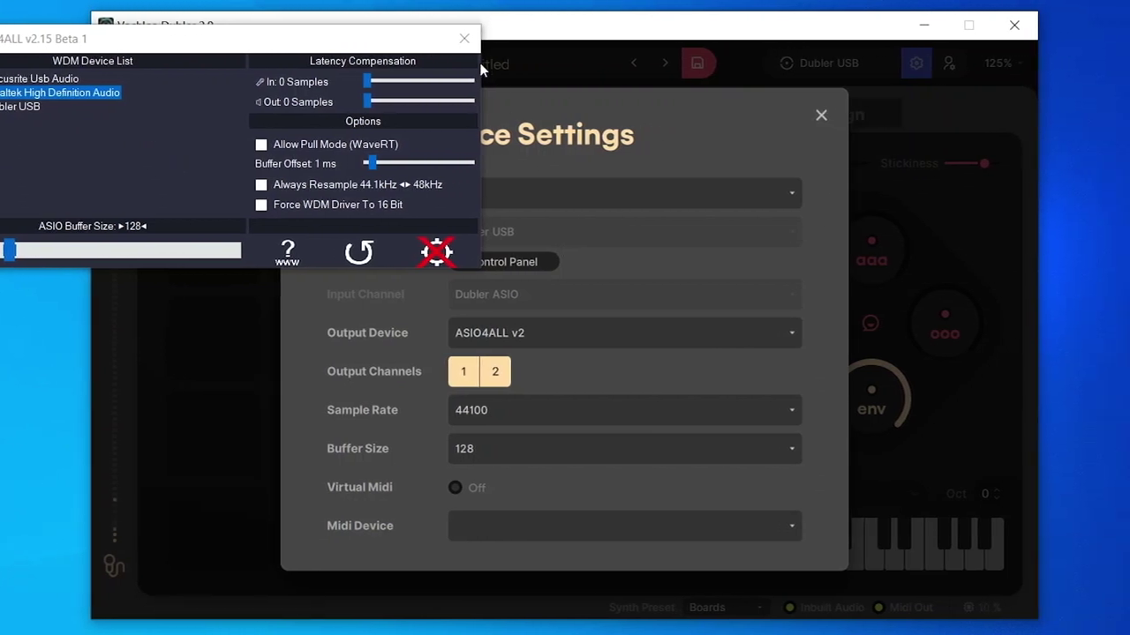
Close the ASIO4ALL control panel and reopen the Output Device list
click(465, 40)
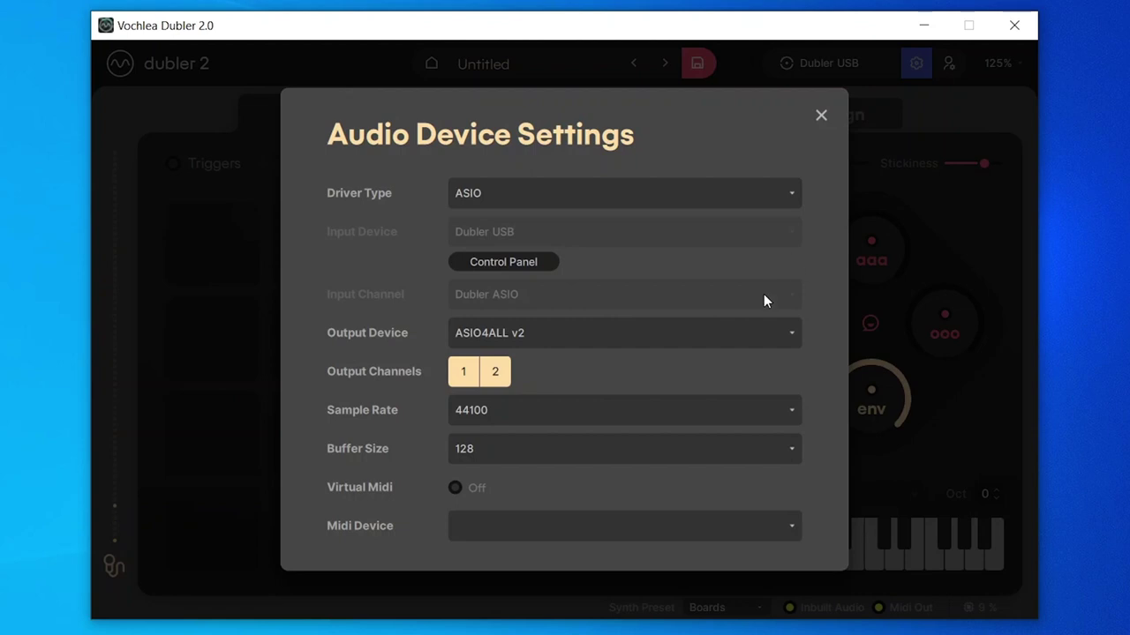
click(723, 336)
Clear the output to None, reselect ASIO4ALL v2, and open its Control Panel
click(699, 368)
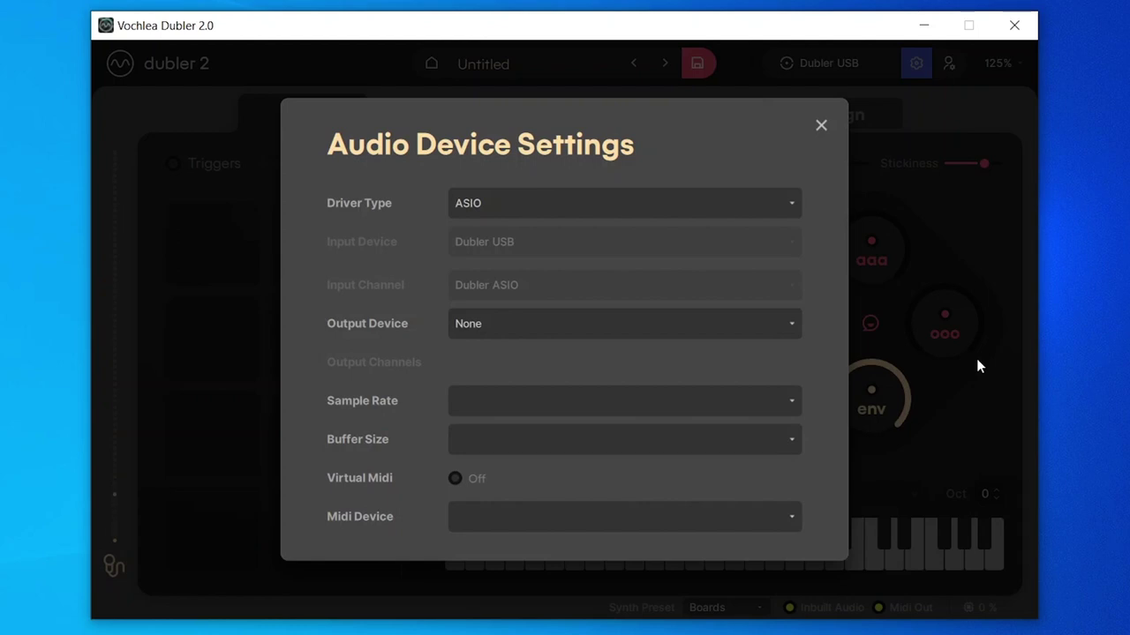
click(735, 324)
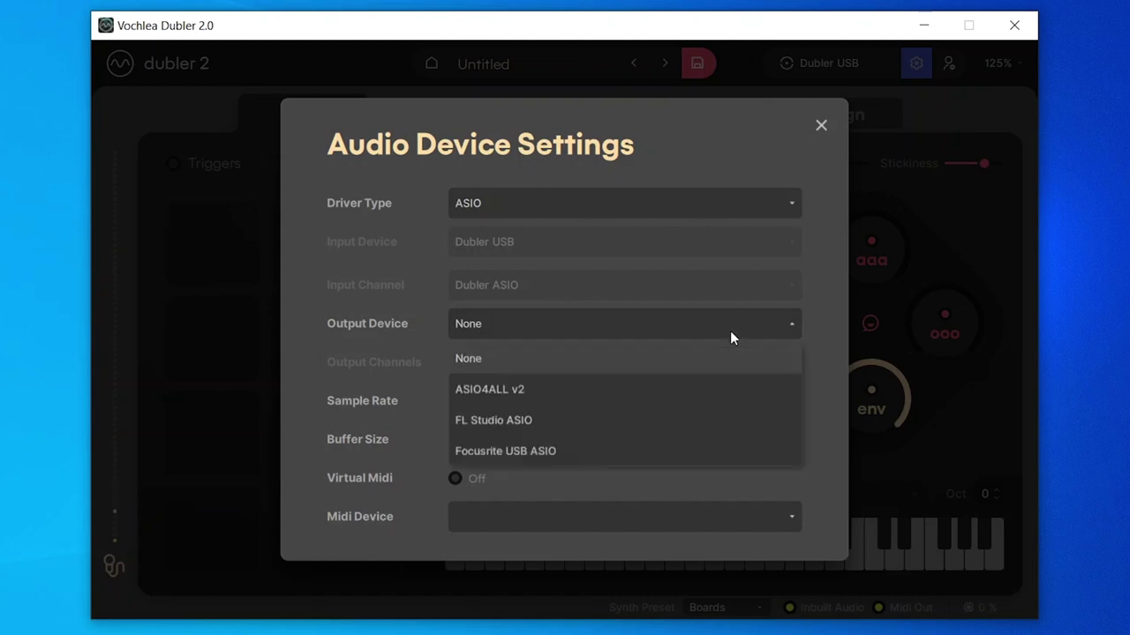
click(686, 394)
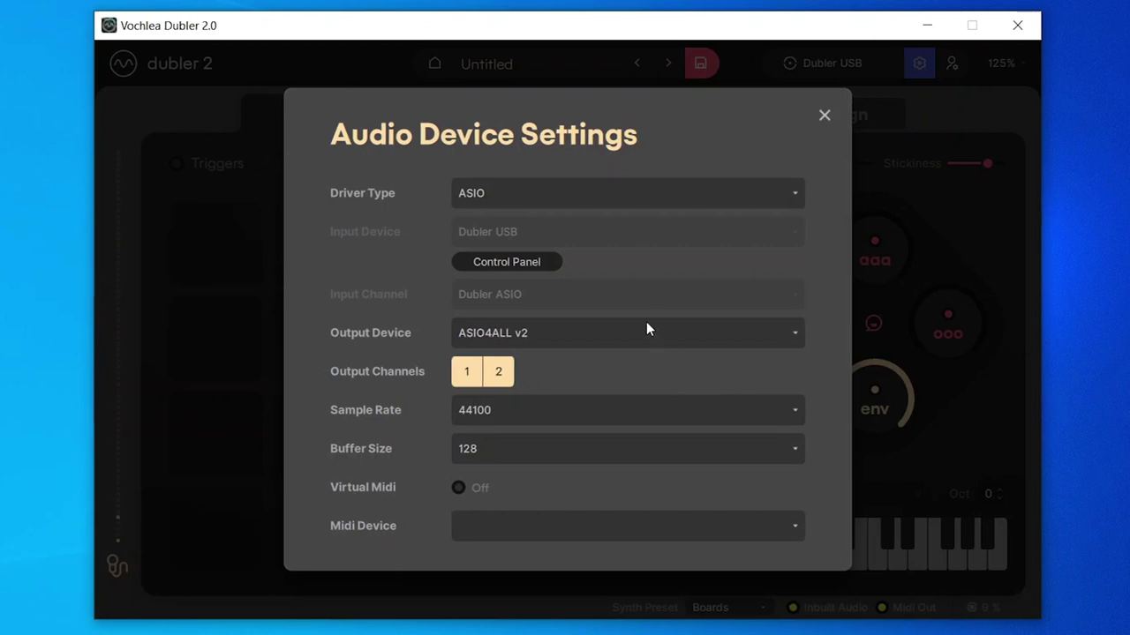
click(516, 261)
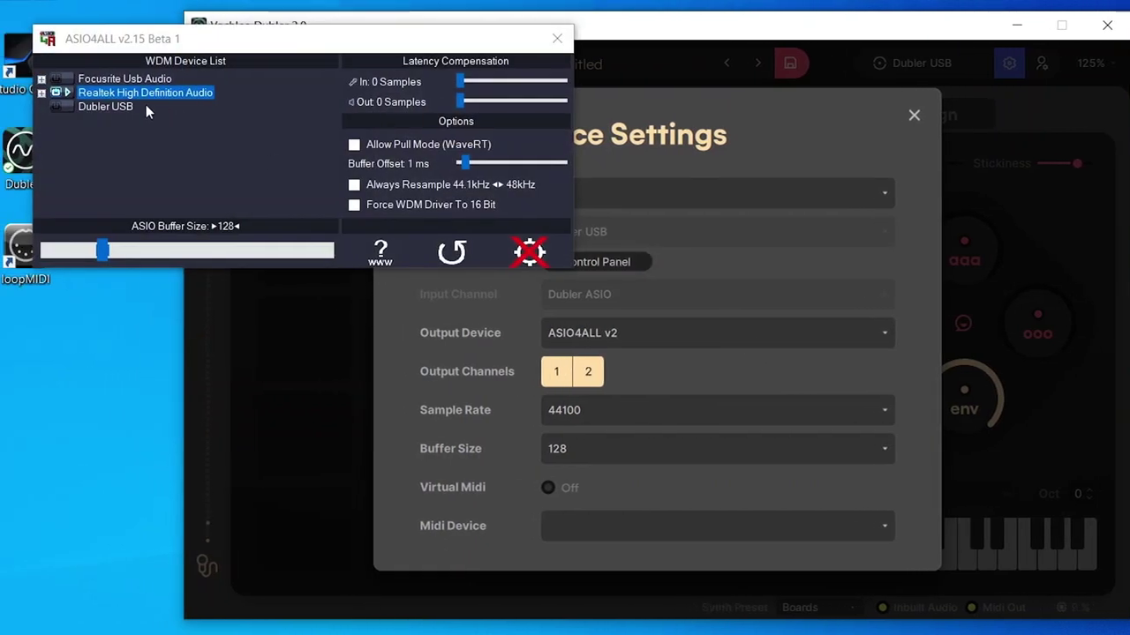
Close ASIO4ALL, then review Ableton's ASIO4ALL Hardware Setup at 44100 and close it
click(557, 38)
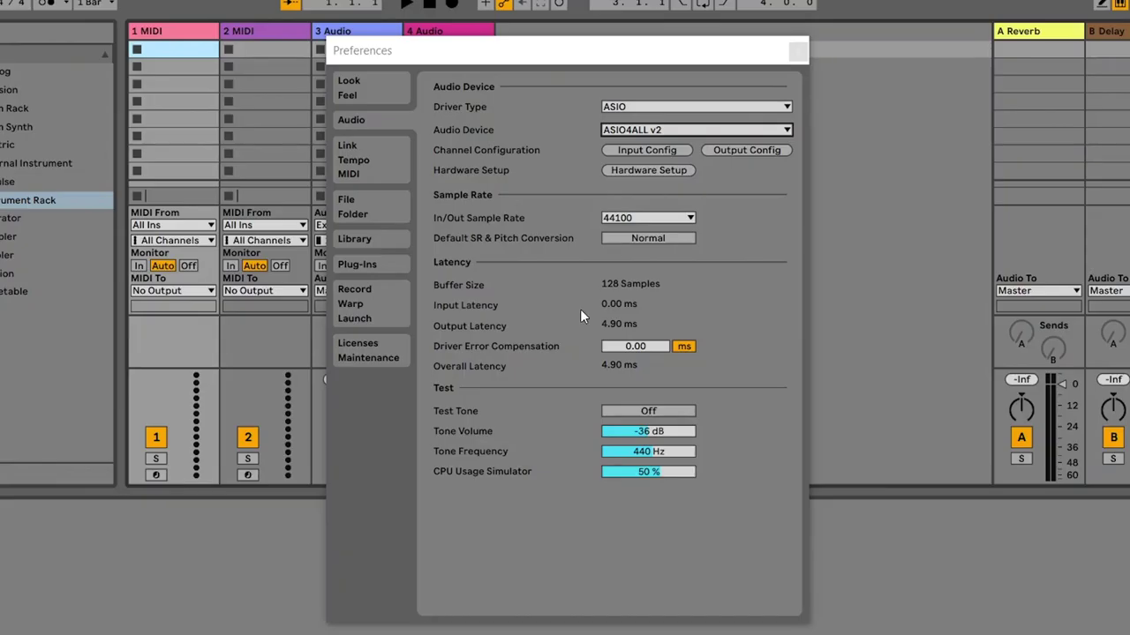
click(653, 169)
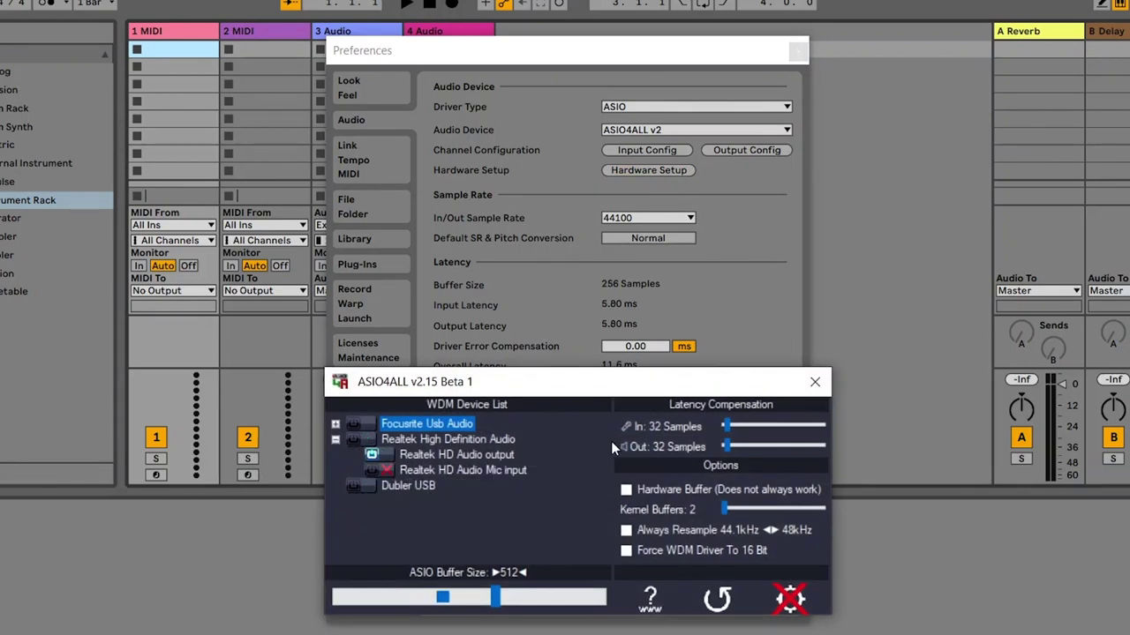
click(815, 383)
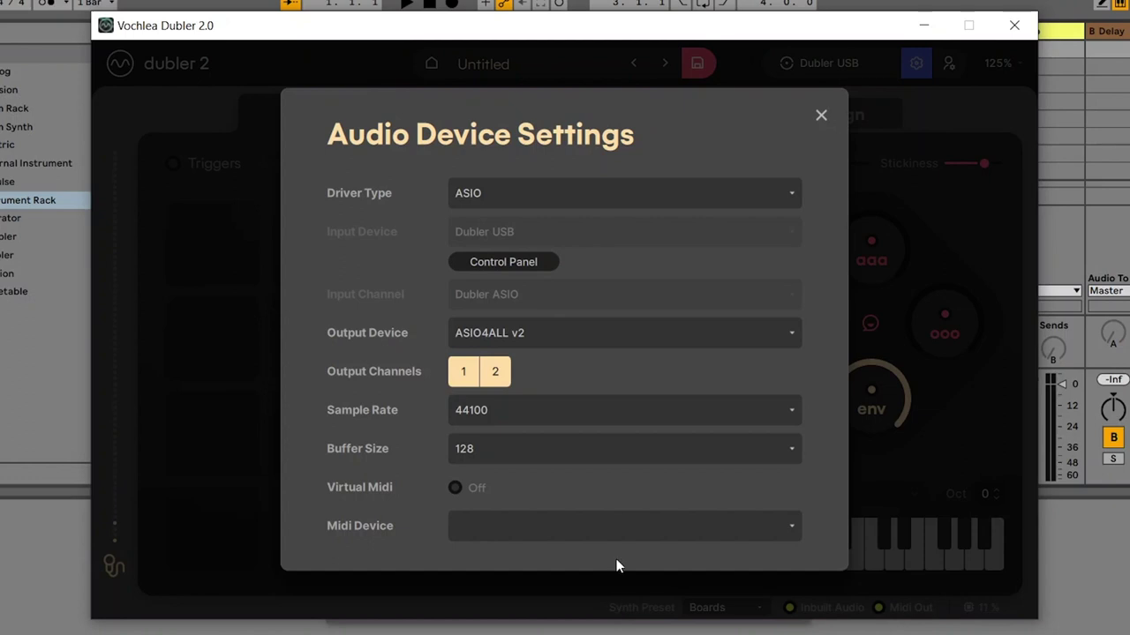
Check and close Dubler's ASIO4ALL control panel, then reopen Ableton's ASIO4ALL hardware setup
click(524, 265)
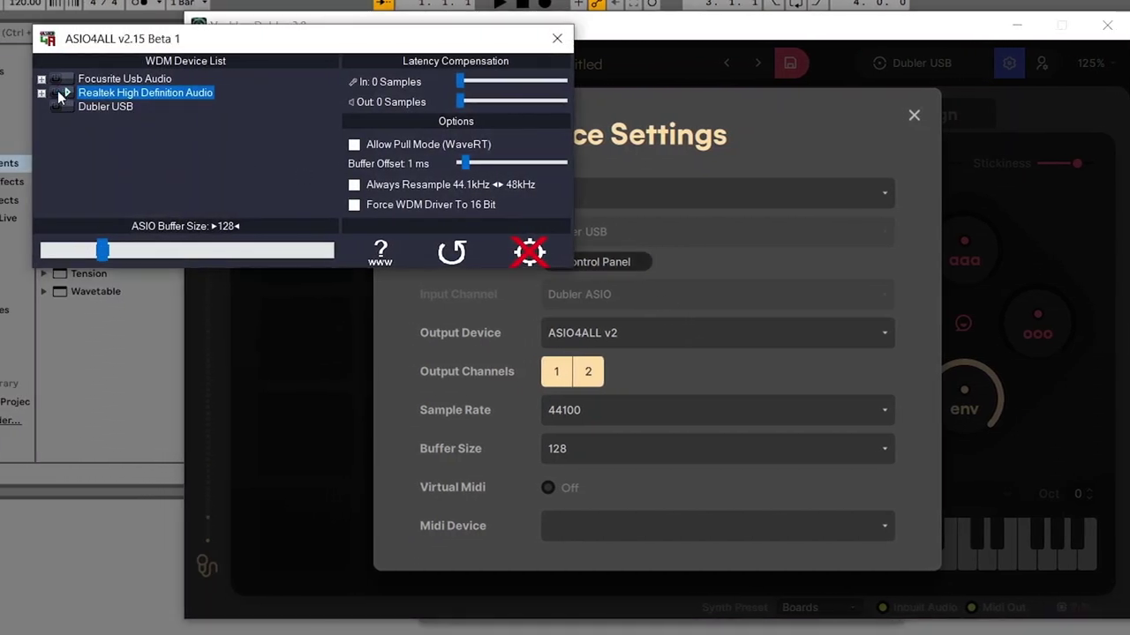
click(509, 38)
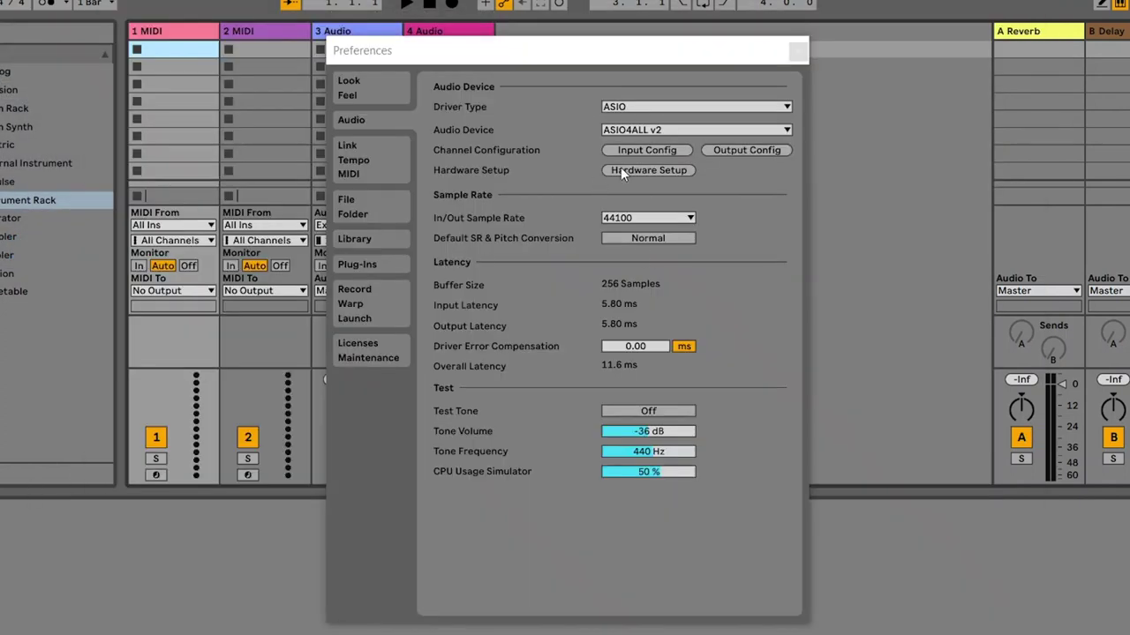
click(621, 170)
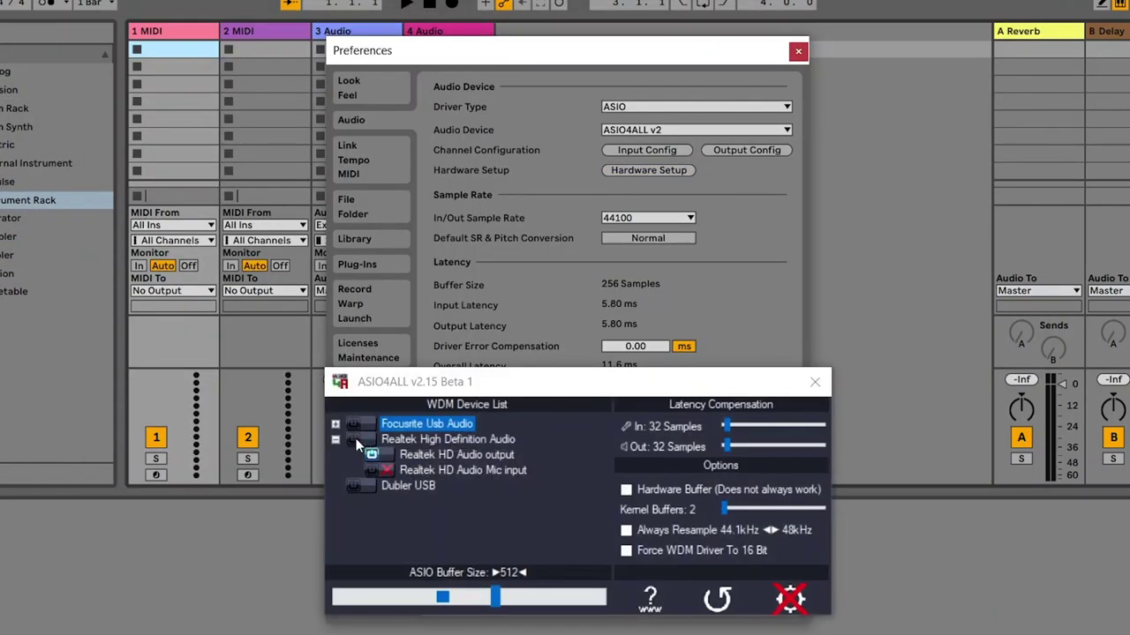
Inspect the Realtek High Definition Audio entry in Ableton's ASIO4ALL device list
click(354, 439)
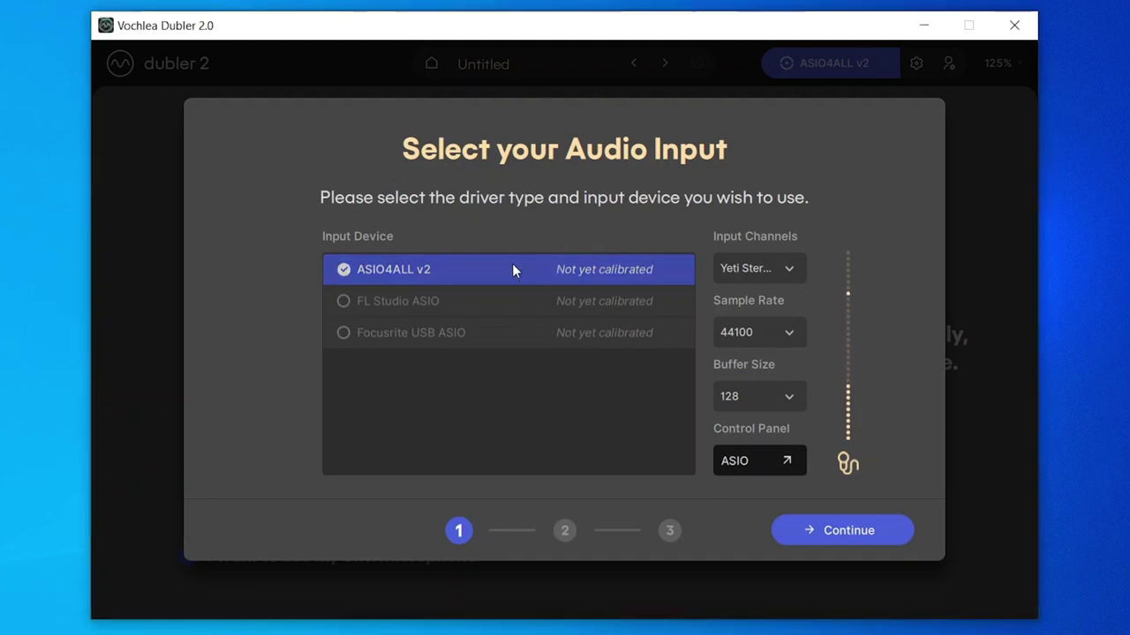
Open the ASIO4ALL control panel from Dubler's Select your Audio Input step
click(772, 462)
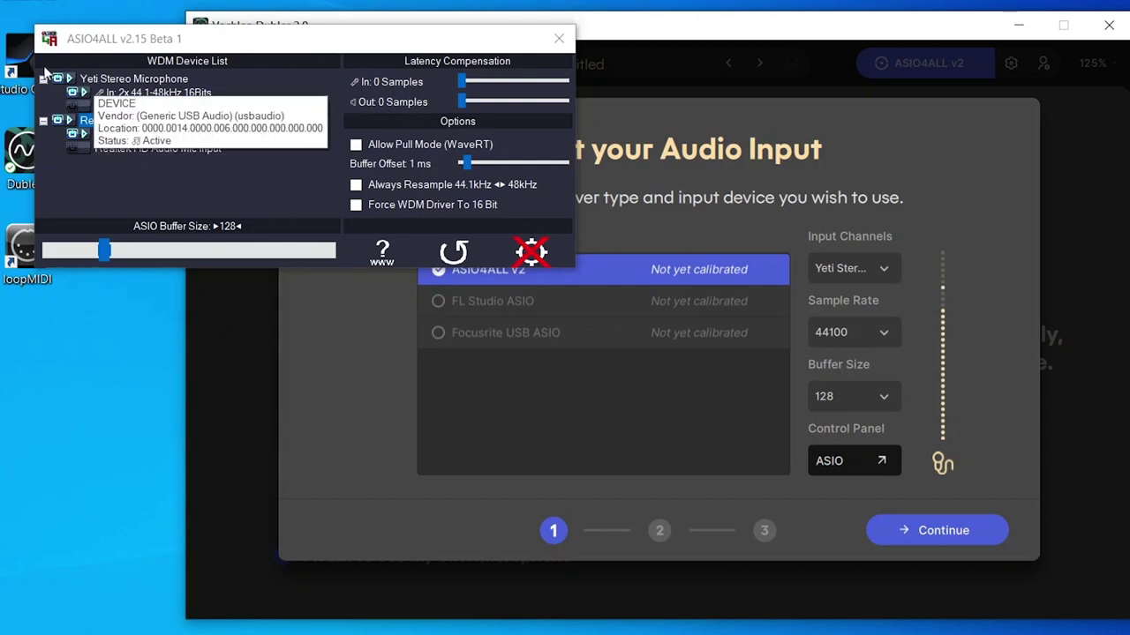
Toggle ASIO4ALL to Simple View and back to Advanced Options, then close the panel
click(534, 253)
click(533, 253)
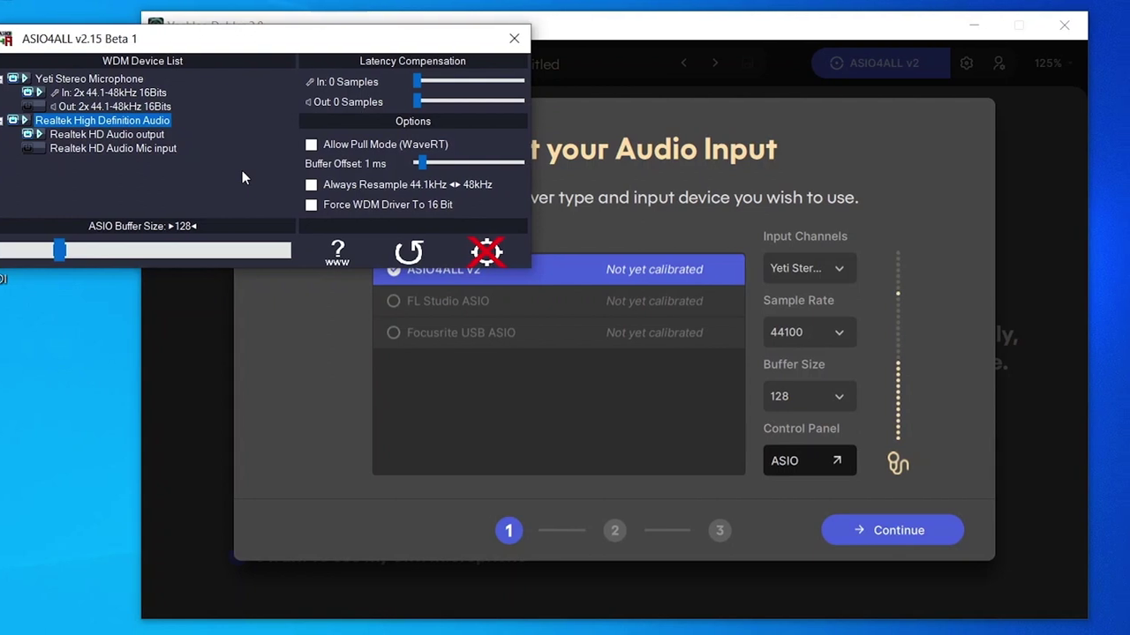
click(462, 37)
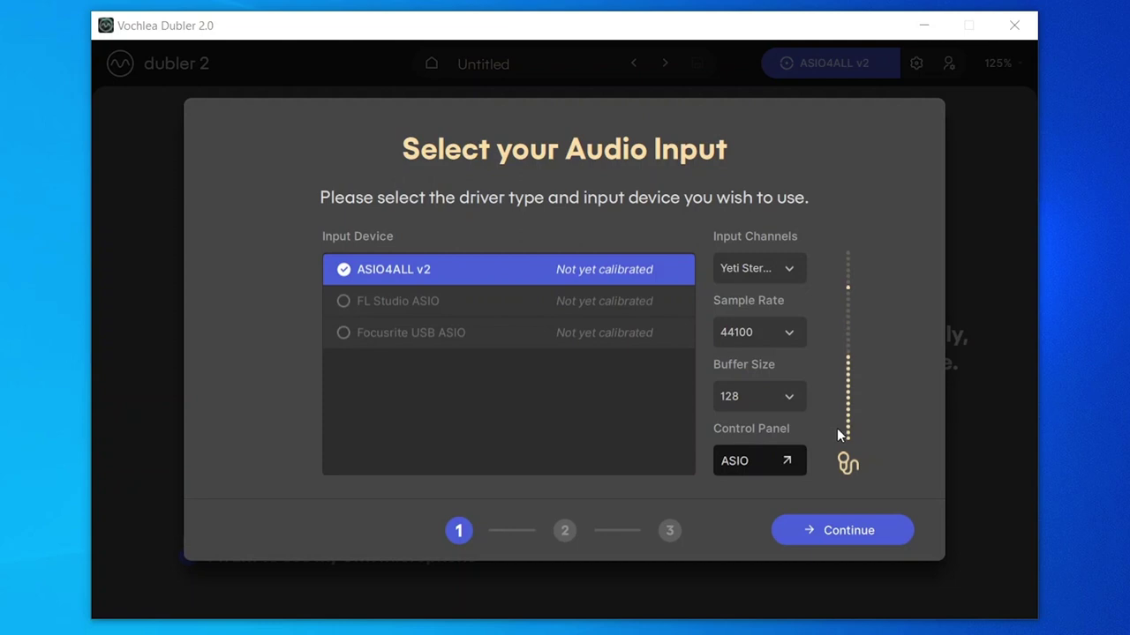
Keep ASIO4ALL v2, Yeti input, 44100 and 128, and advance to Adjust your Input Gain
click(837, 529)
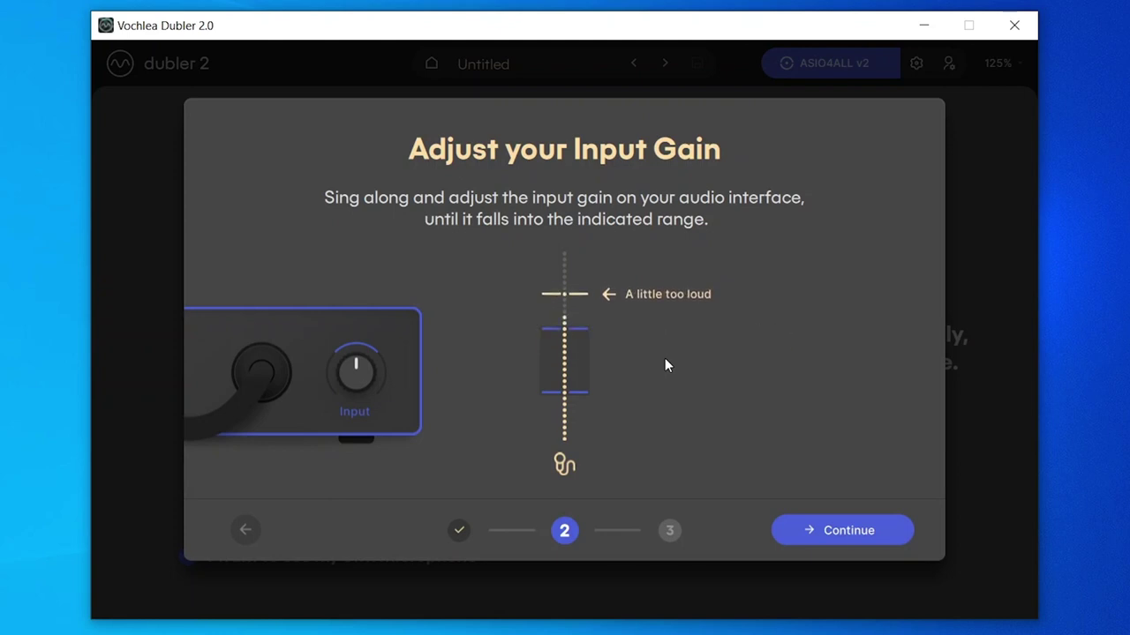
Complete Mic Calibration for ASIO4ALL v2 and finish the wizard to reach Your Profiles
click(837, 524)
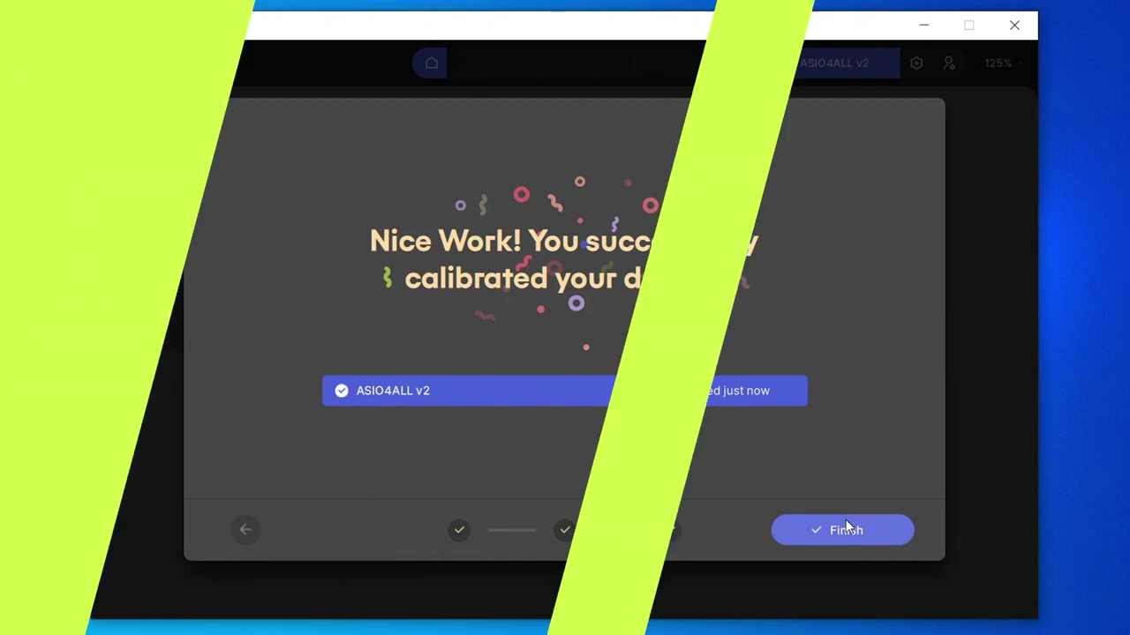
click(843, 529)
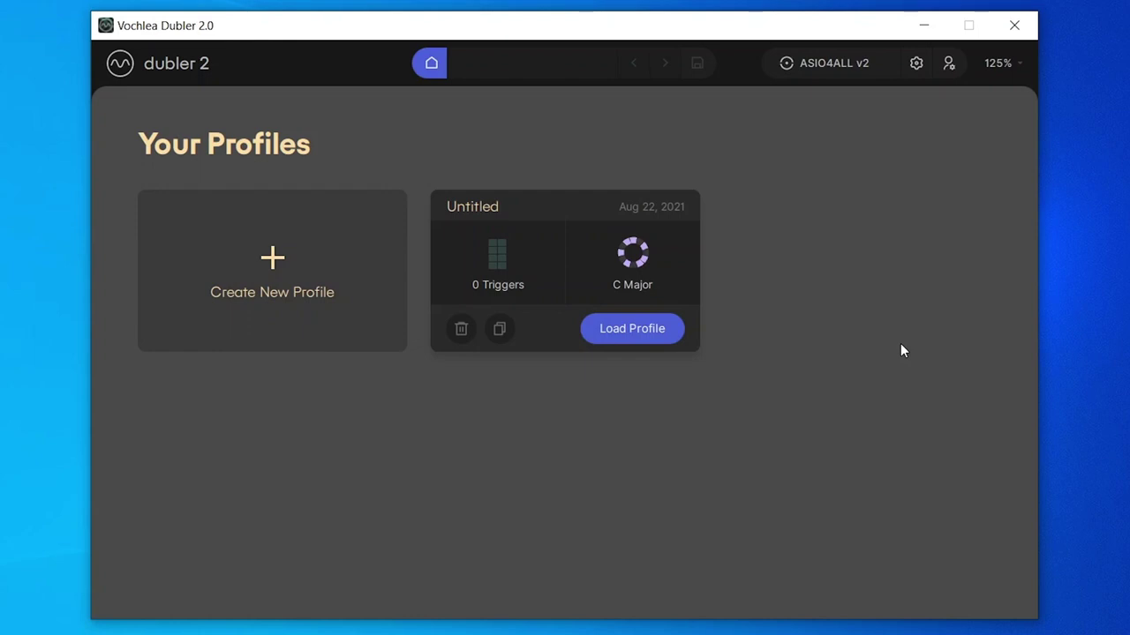
Load the Untitled profile and switch Midi Out on
click(577, 268)
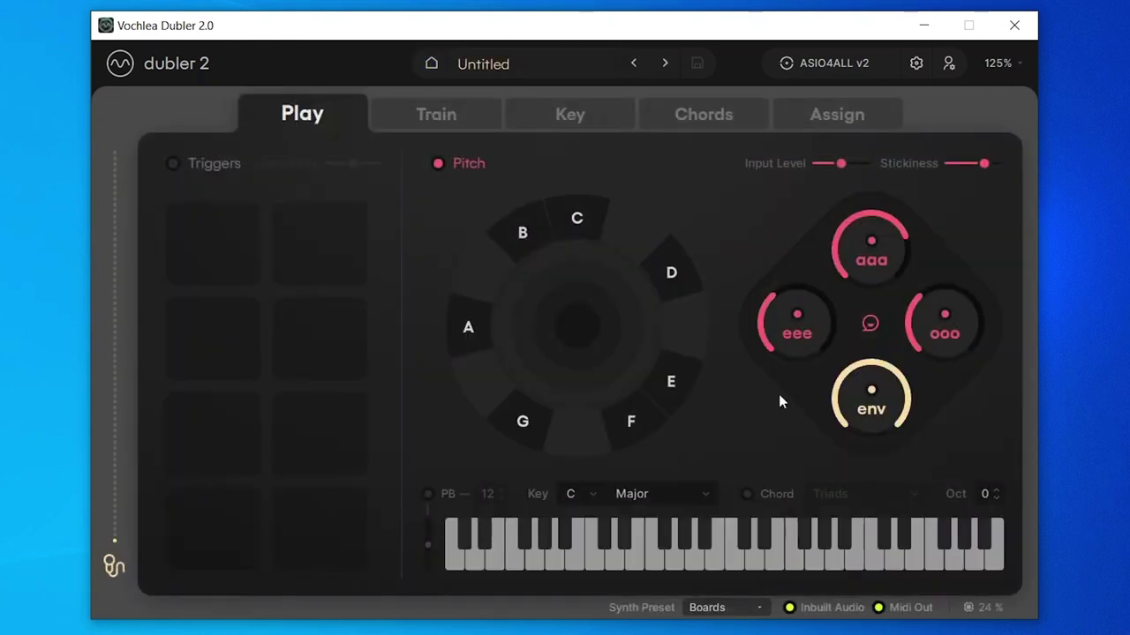
click(931, 613)
click(920, 68)
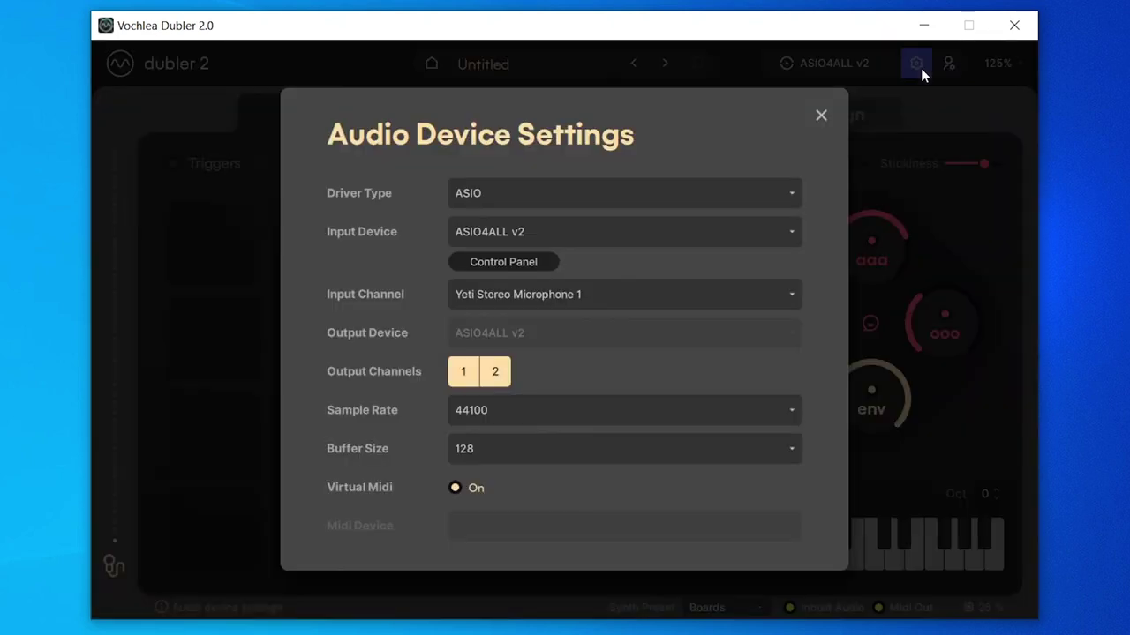
click(526, 262)
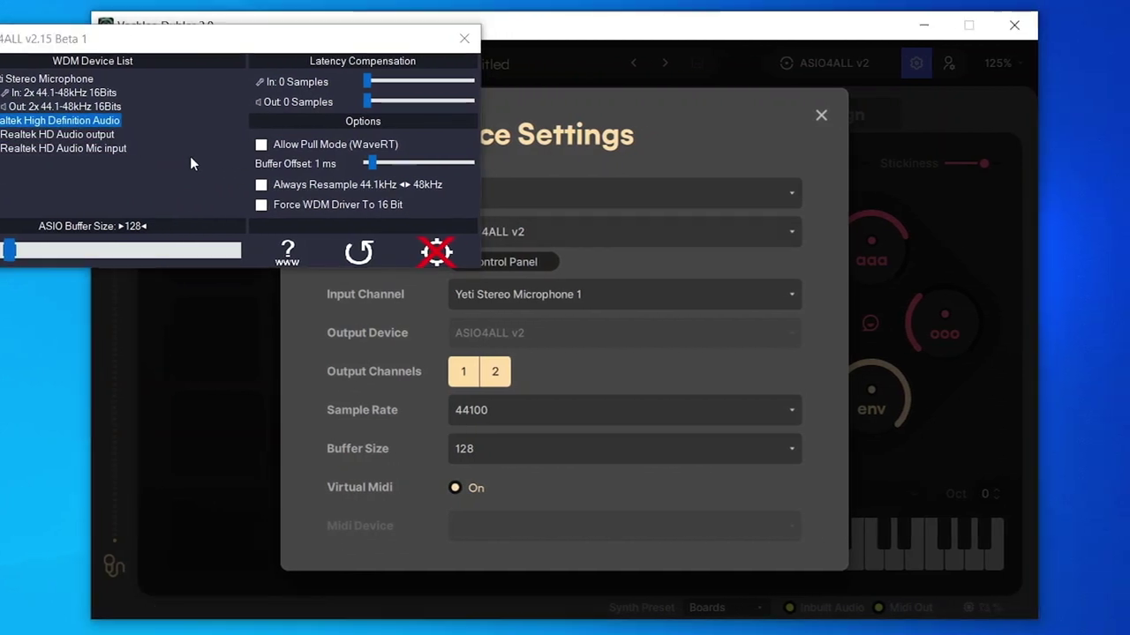
click(466, 37)
click(466, 37)
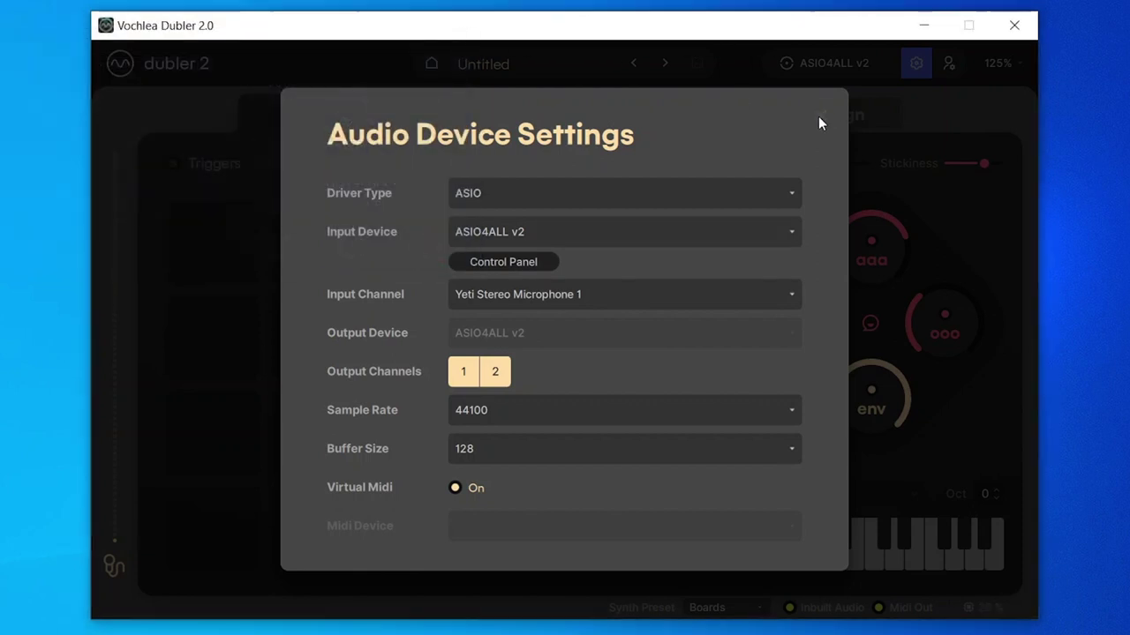
click(819, 115)
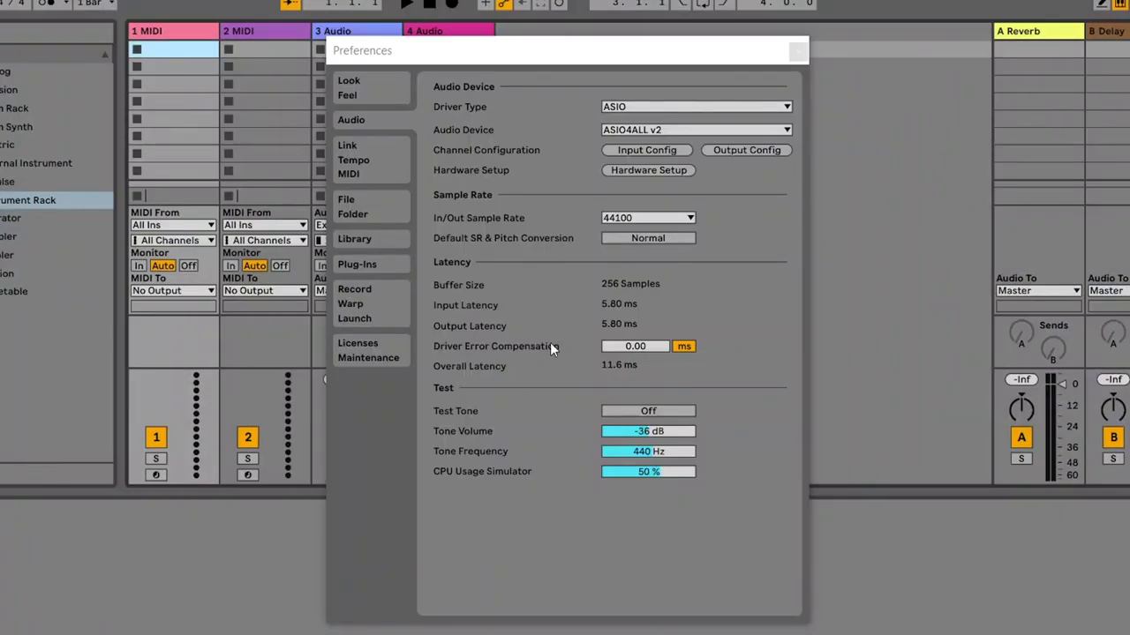
Enable Realtek High Definition Audio in Ableton's ASIO4ALL hardware setup and close the panel
click(659, 170)
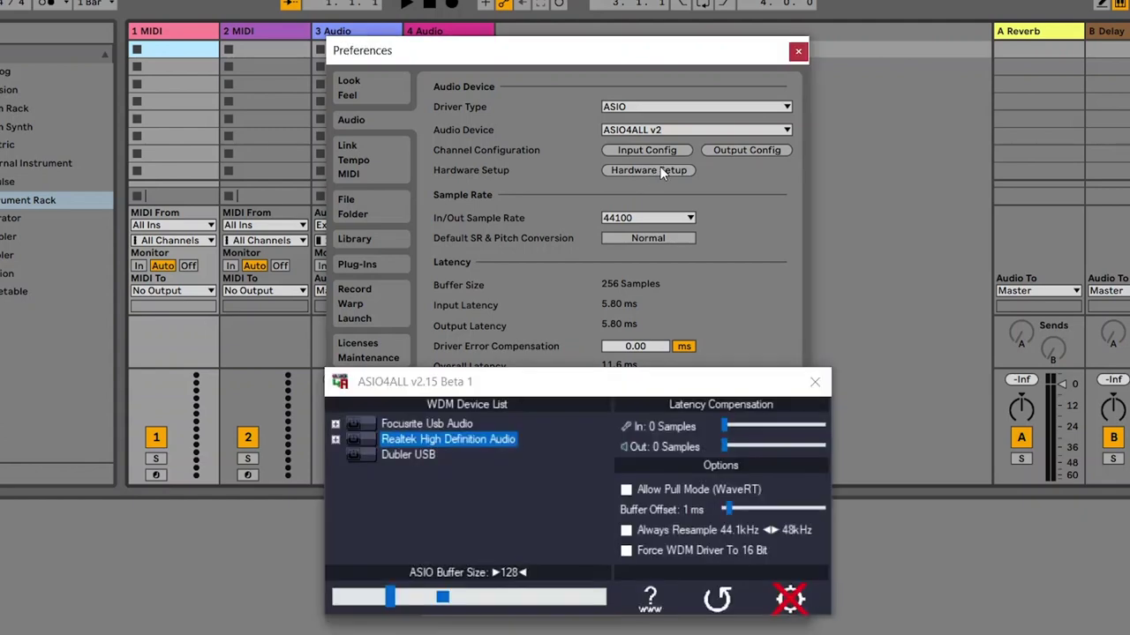
click(353, 438)
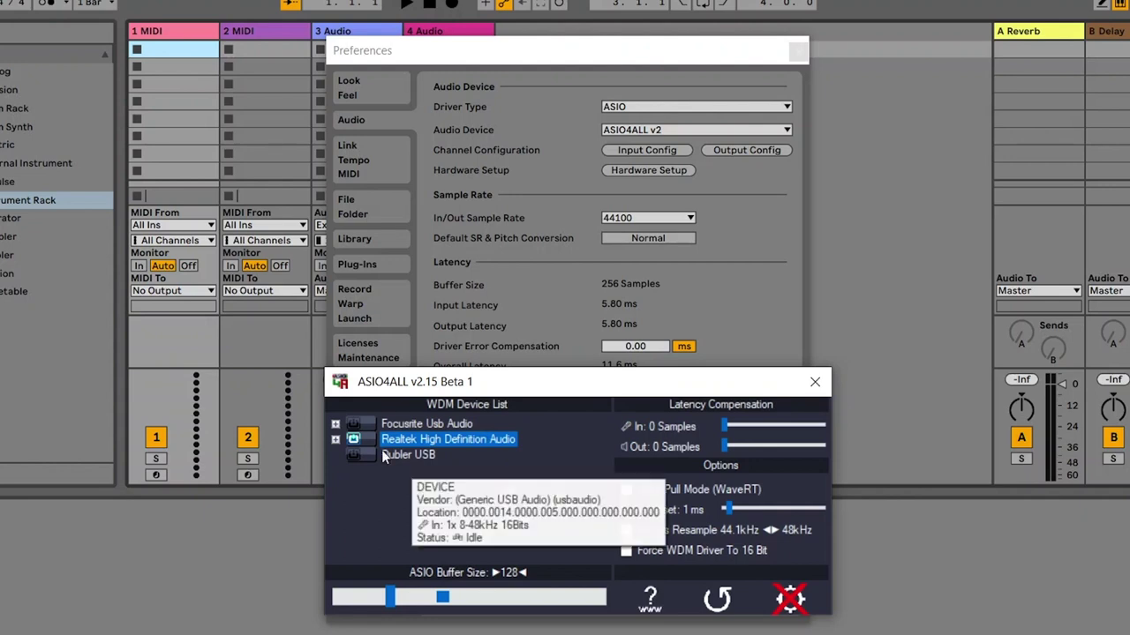
mouse_move(357, 444)
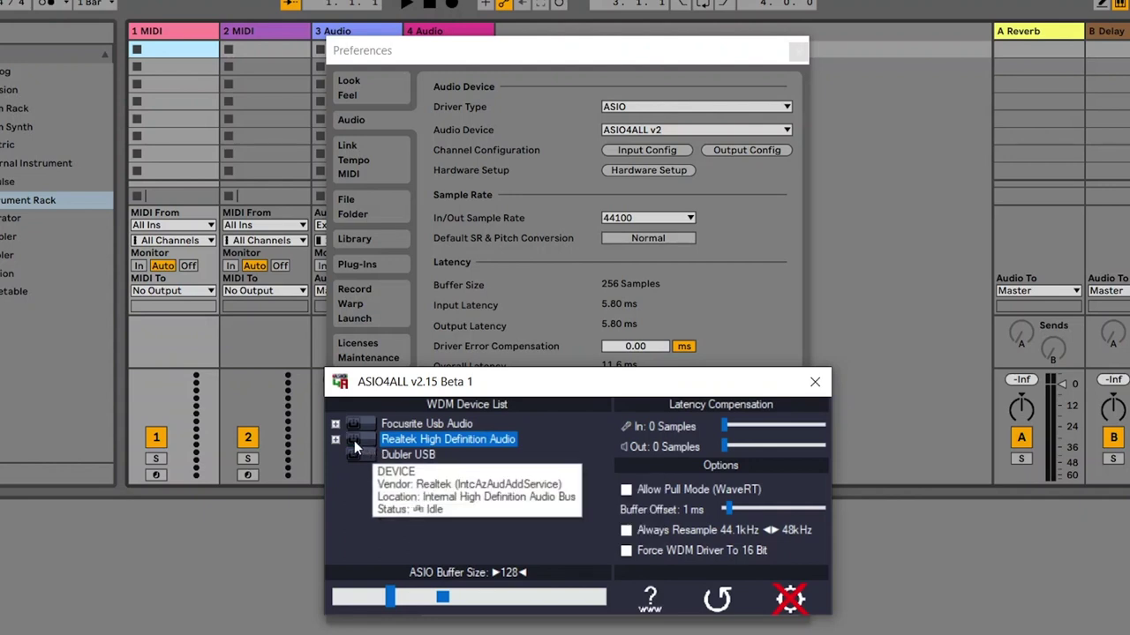
click(814, 385)
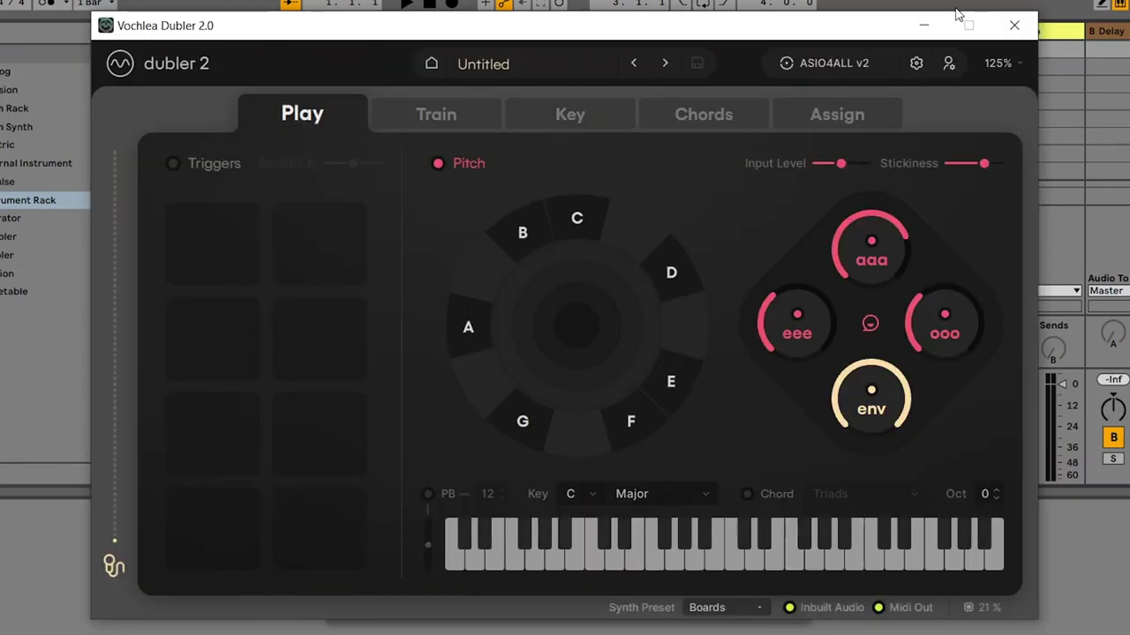
Enable Realtek High Definition Audio in ASIO4ALL from Dubler's audio device settings, then close both windows
click(917, 62)
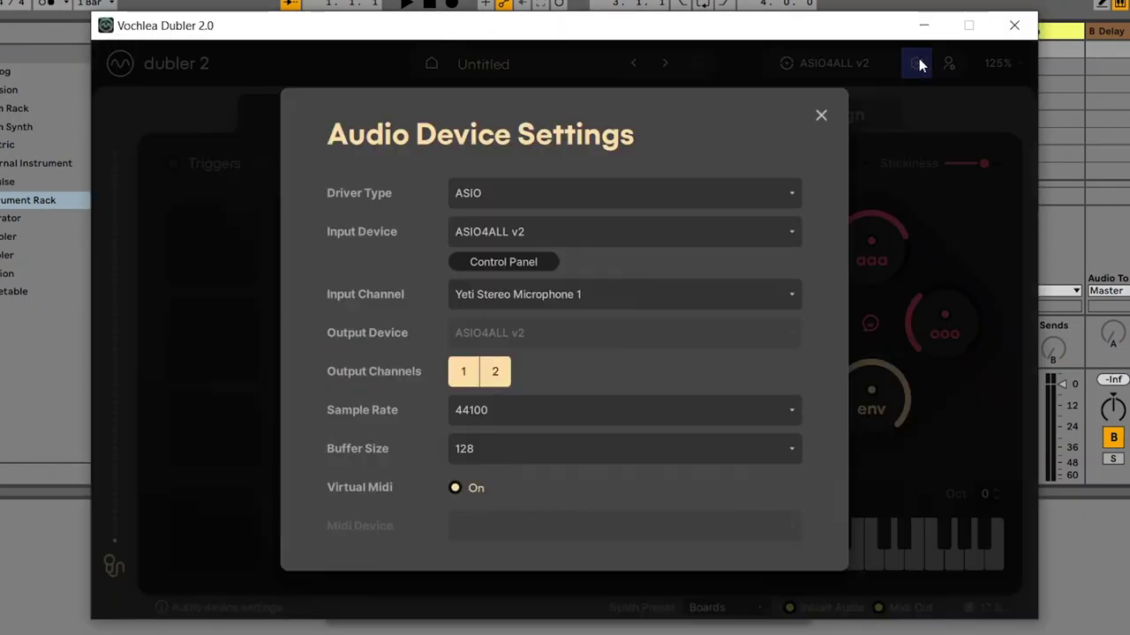
click(554, 265)
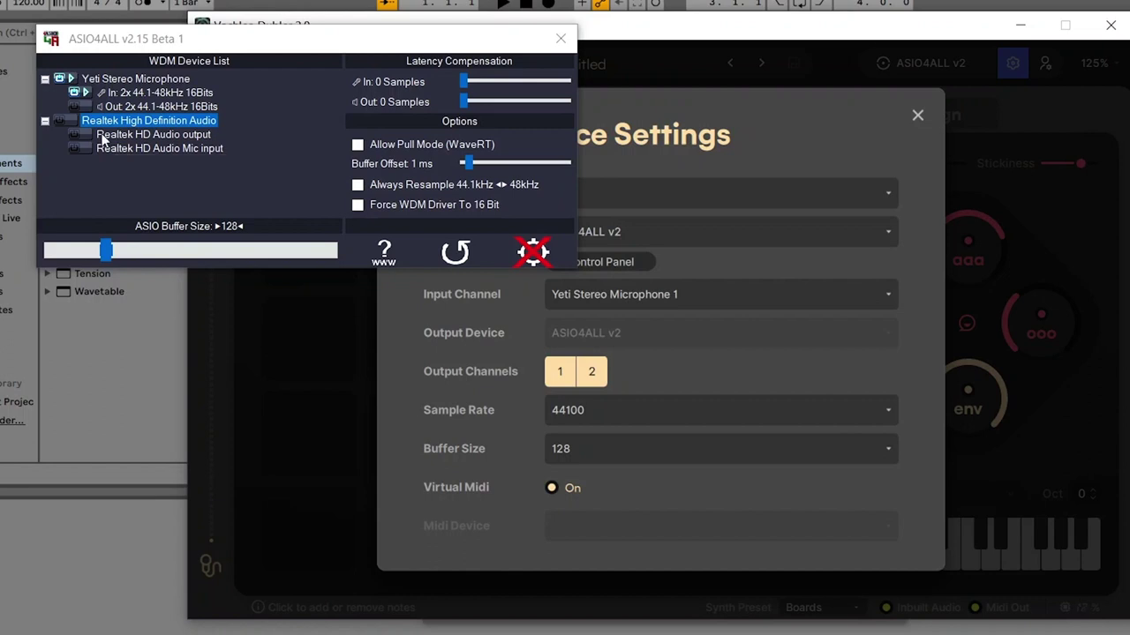
click(59, 118)
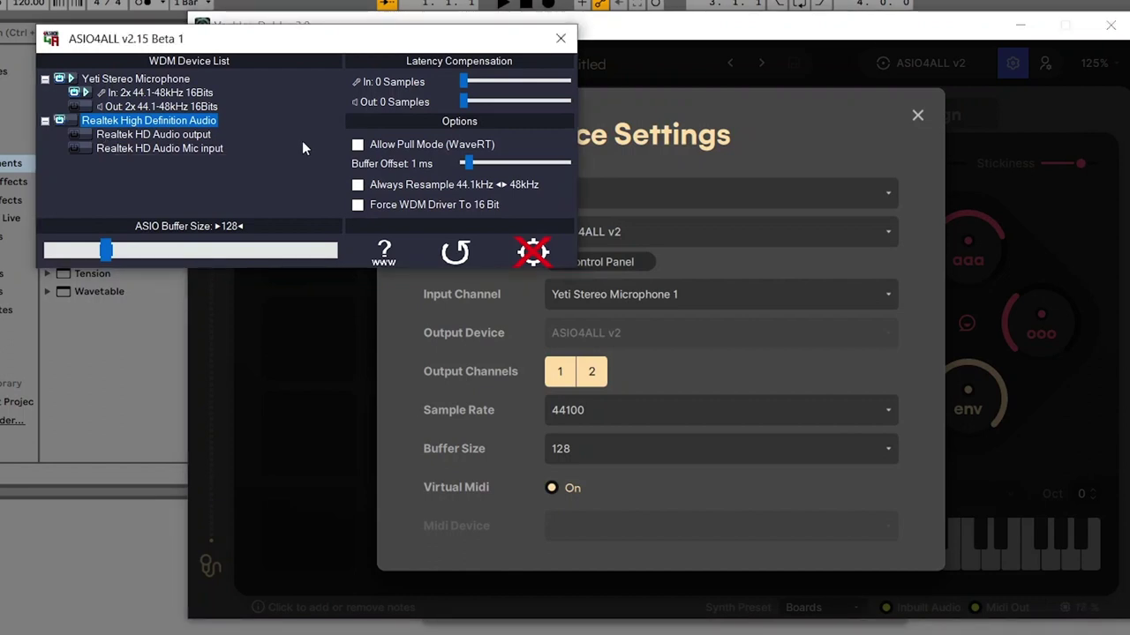
click(57, 120)
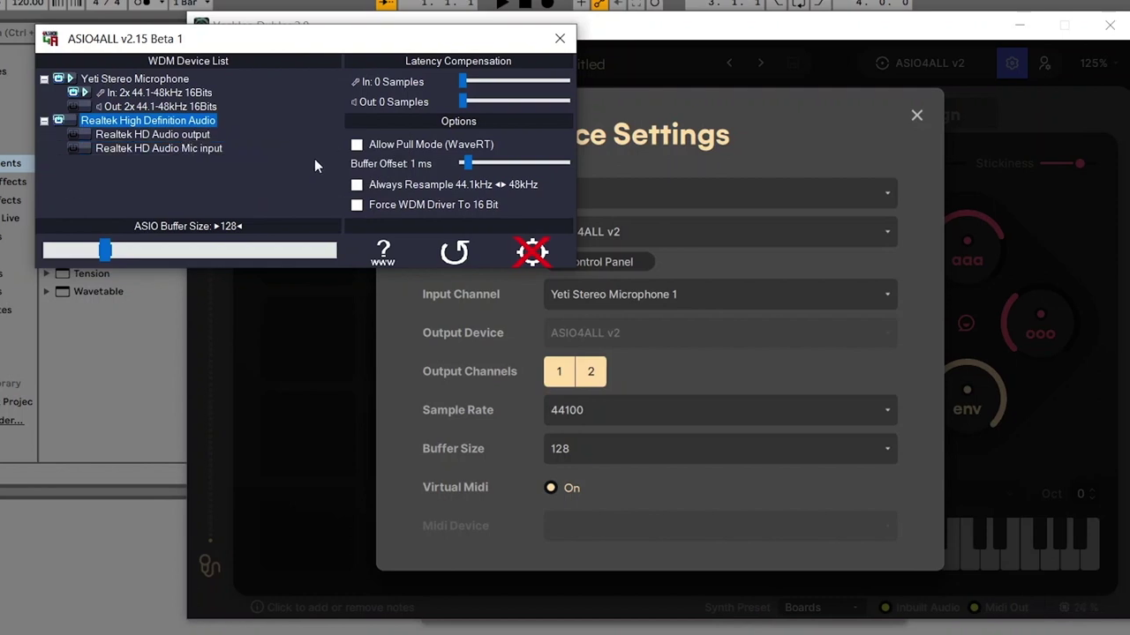
click(561, 38)
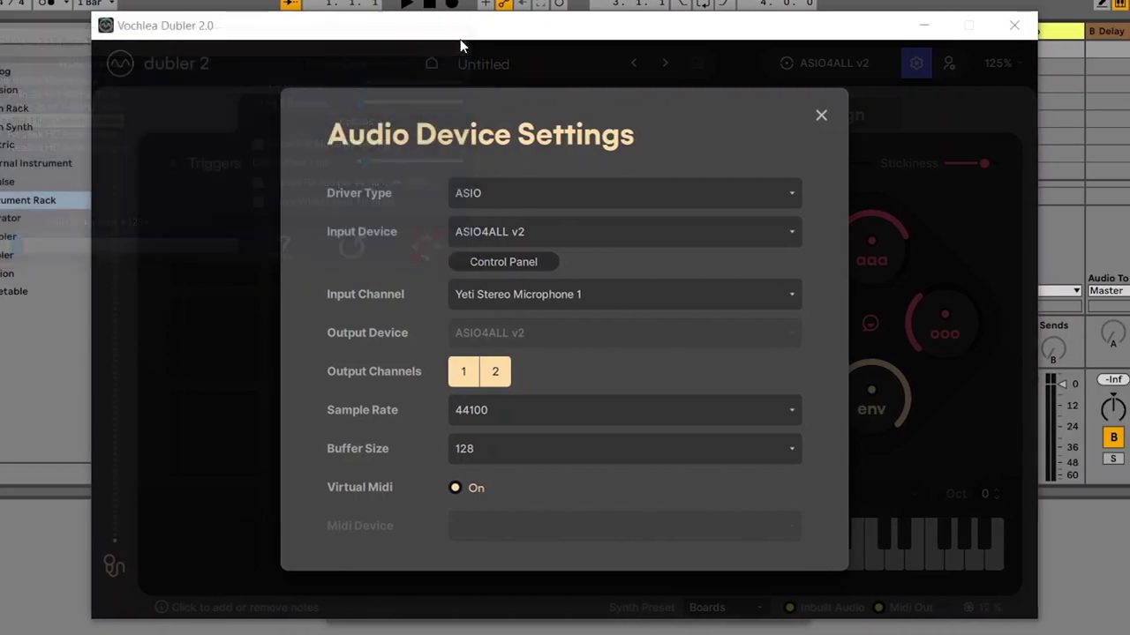
click(820, 118)
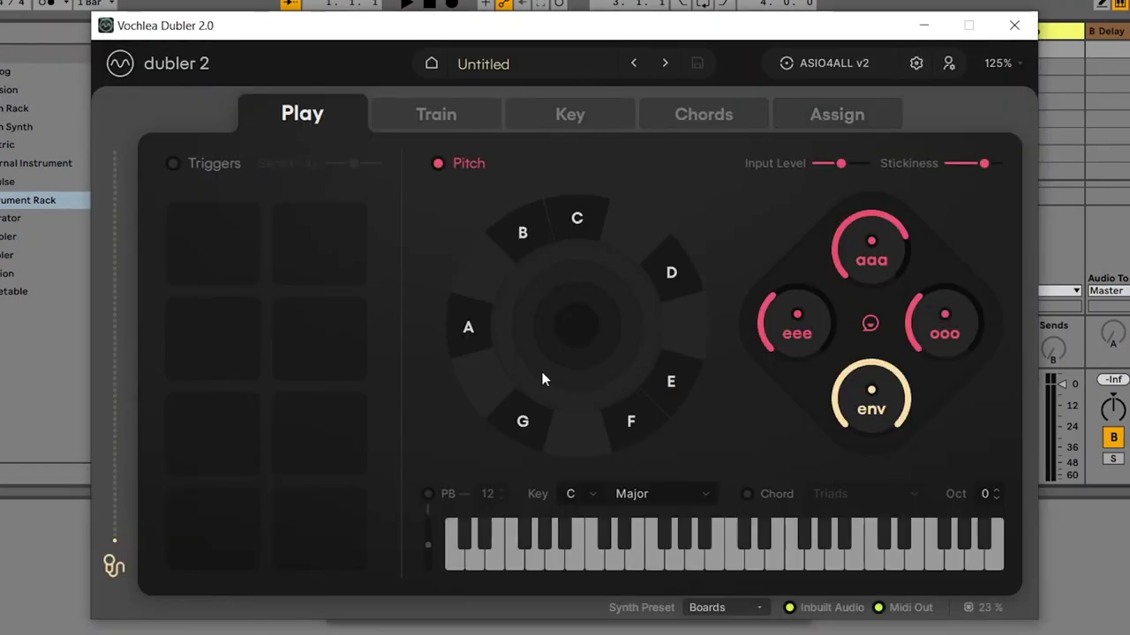